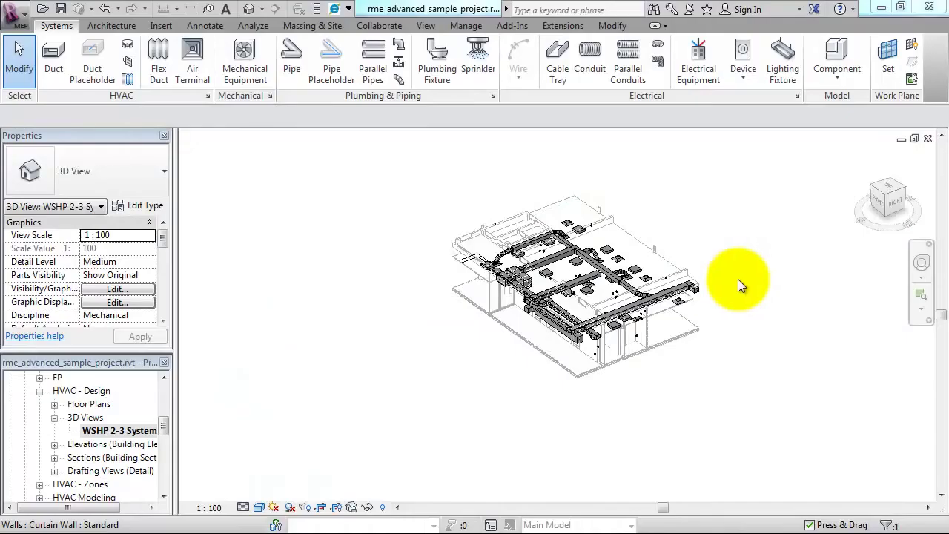
Launch Ideate BIMLink and load the sample link Text - Spell Check.link into its Links list
{"action": "left_click", "coordinate": [512, 26]}
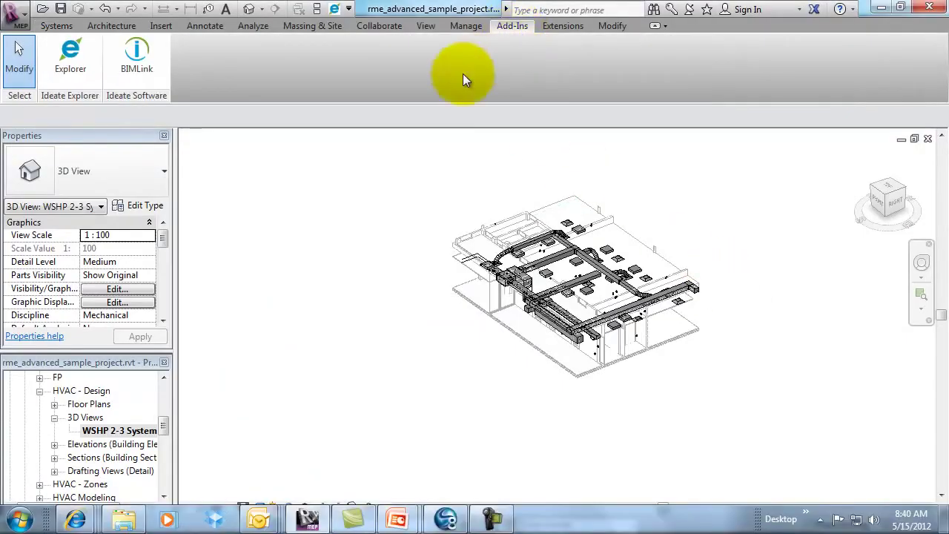
{"action": "left_click", "coordinate": [135, 54]}
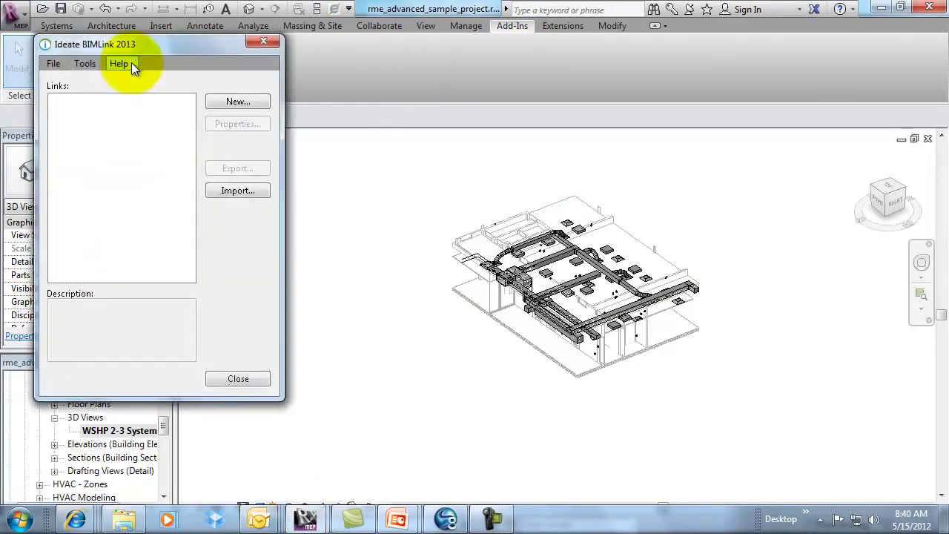
{"action": "left_click", "coordinate": [121, 65]}
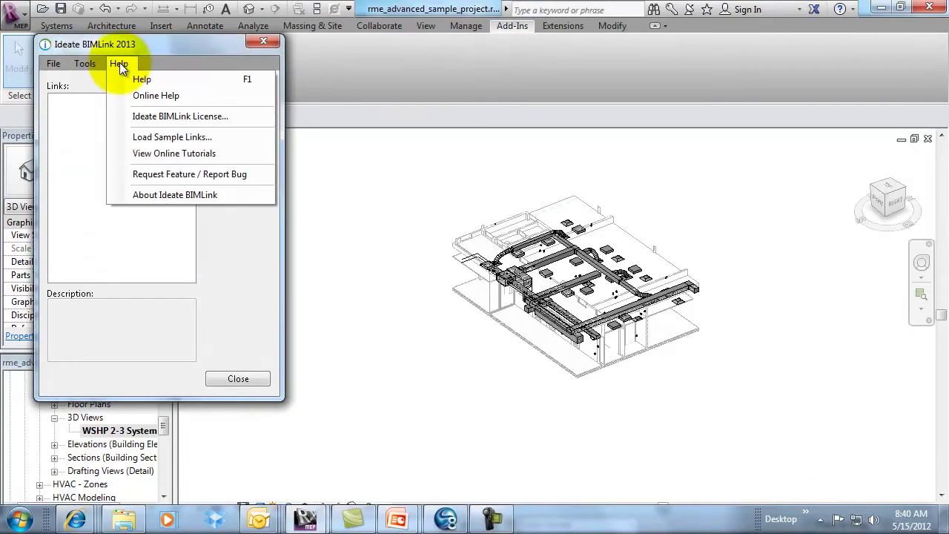
{"action": "left_click", "coordinate": [167, 135]}
{"action": "left_click_drag", "start_coordinate": [616, 184], "coordinate": [627, 271]}
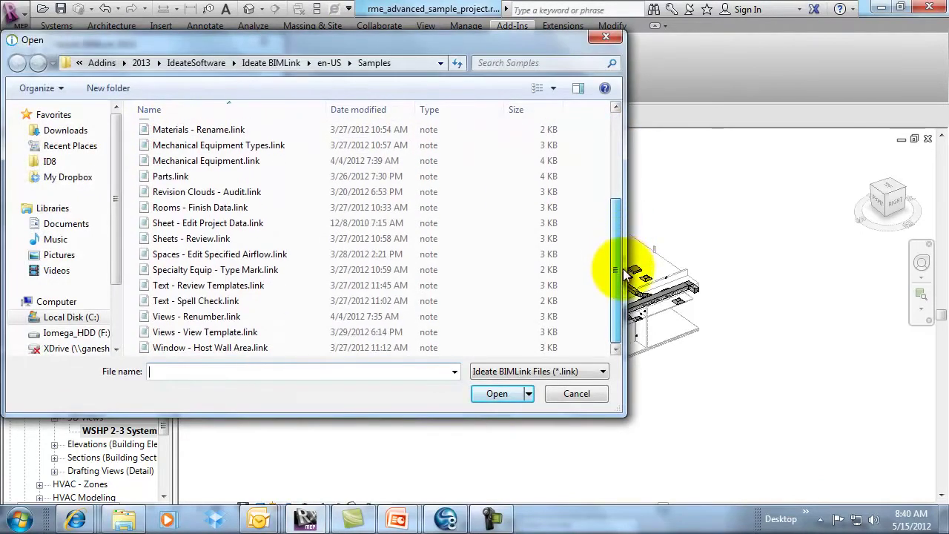
{"action": "left_click", "coordinate": [207, 301]}
{"action": "left_click", "coordinate": [495, 394]}
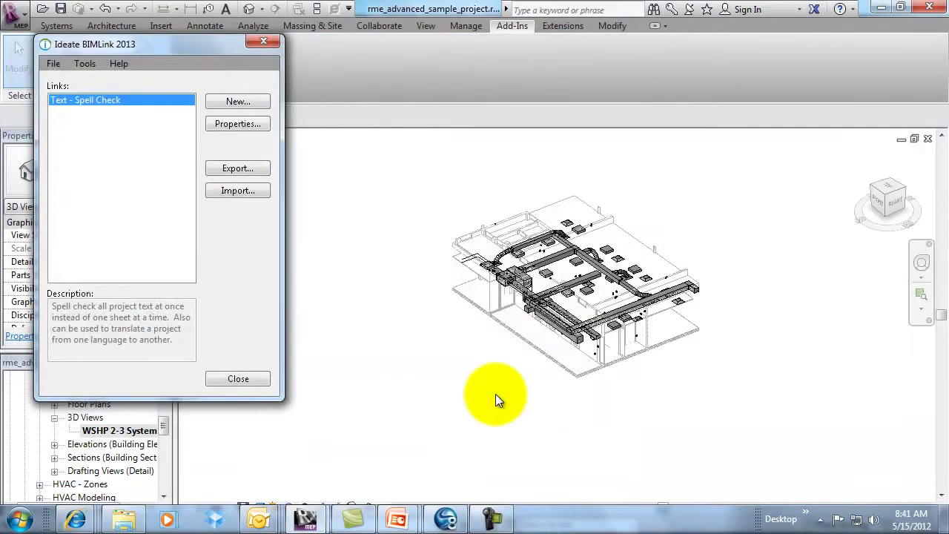
Add Sheet:Sheet Number as the link's first property and change its description to 'Translate Project'
{"action": "left_click", "coordinate": [217, 124]}
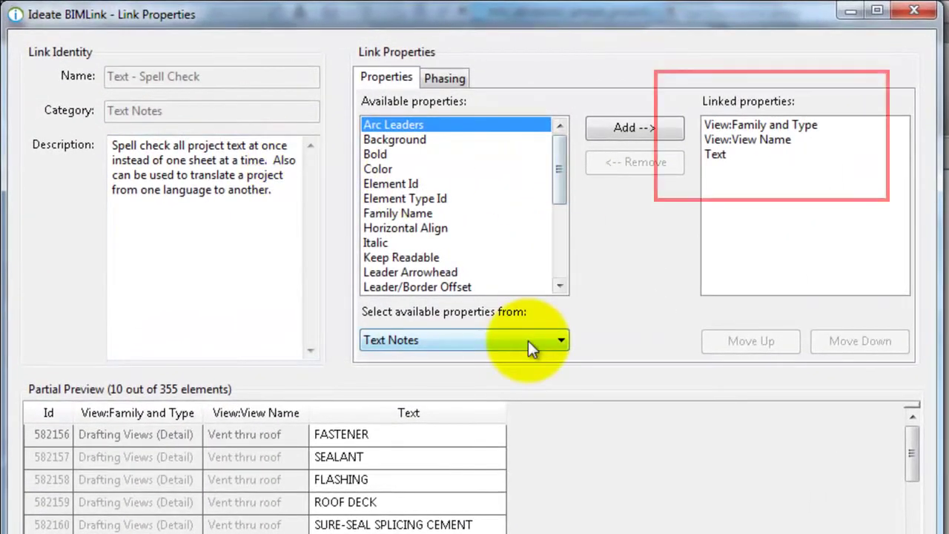
{"action": "left_click", "coordinate": [528, 343]}
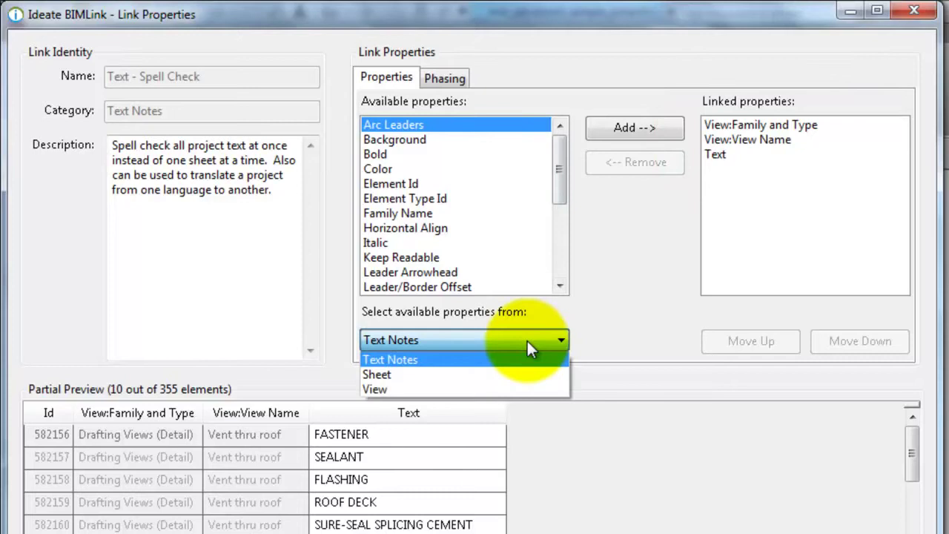
{"action": "left_click", "coordinate": [391, 378]}
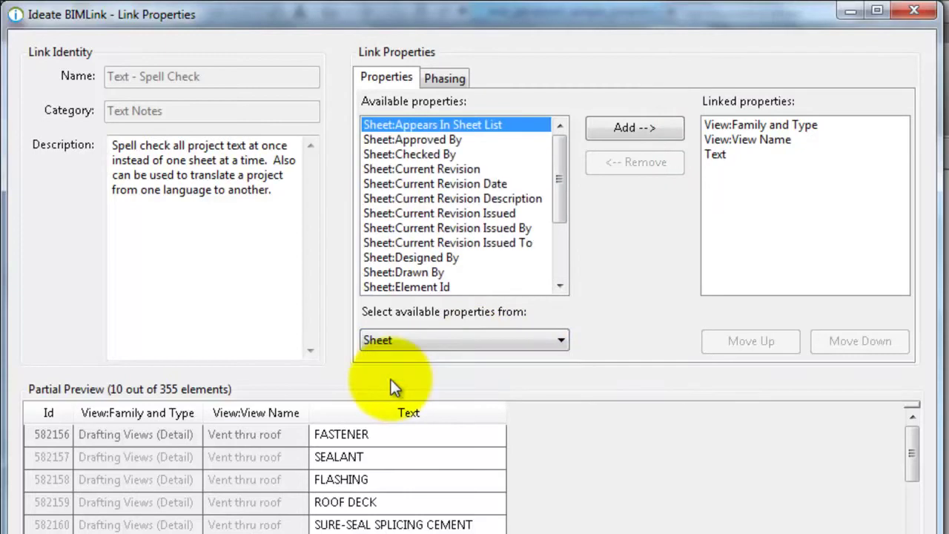
{"action": "left_click_drag", "start_coordinate": [555, 178], "coordinate": [560, 245]}
{"action": "left_click", "coordinate": [464, 272]}
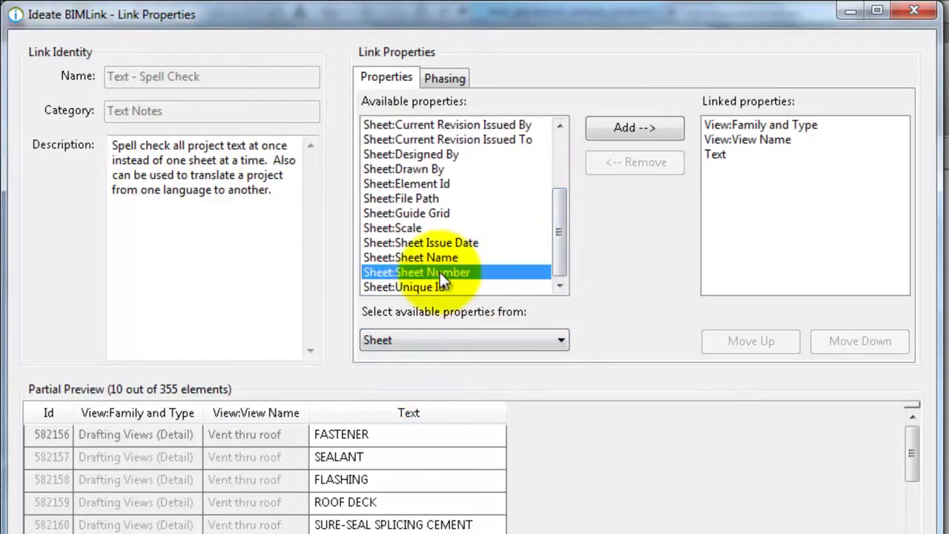
{"action": "left_click", "coordinate": [626, 128]}
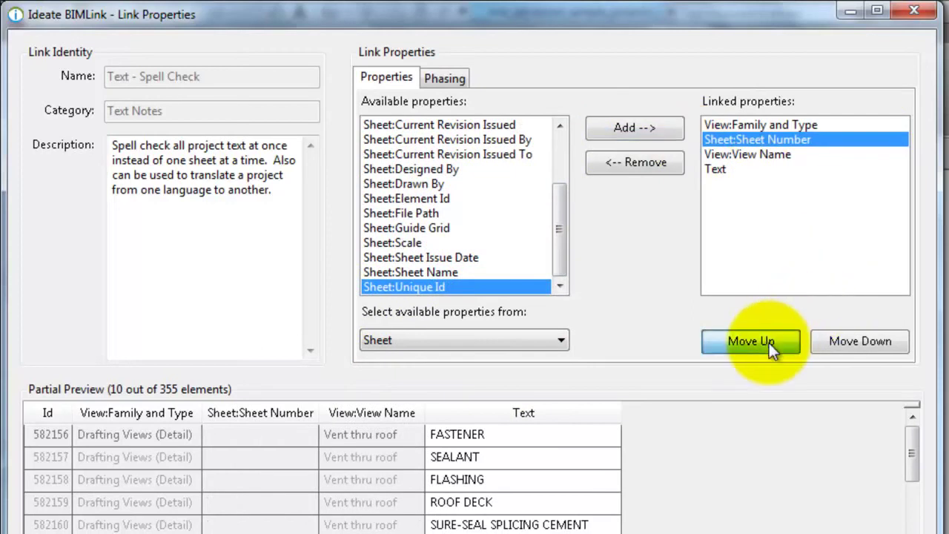
{"action": "left_click", "coordinate": [769, 342]}
{"action": "left_click_drag", "start_coordinate": [278, 191], "coordinate": [10, 116]}
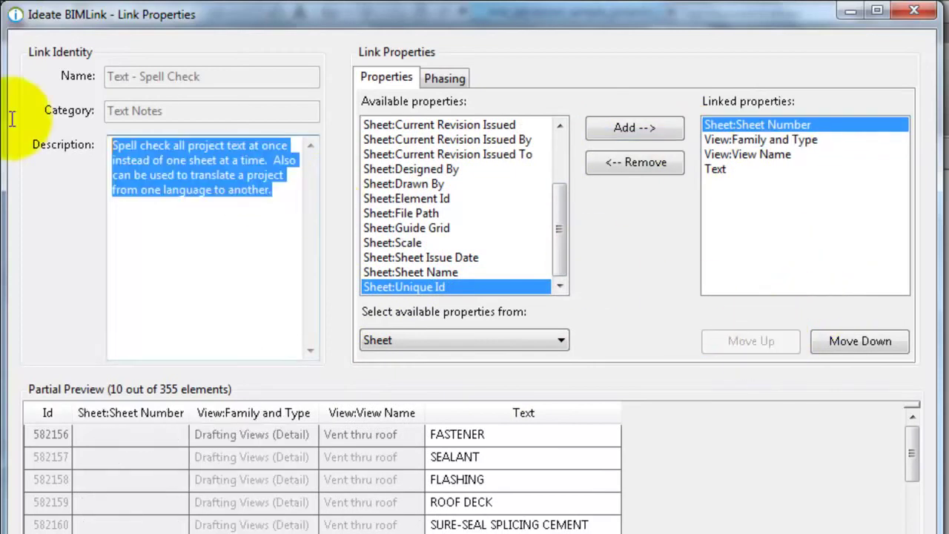
{"action": "type", "text": "Translate Project"}
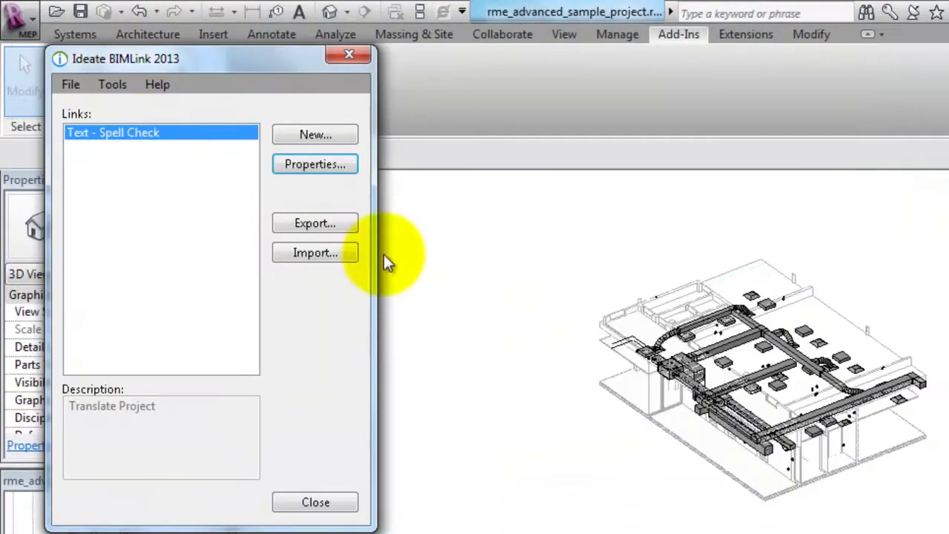
Rename the link to 'Text - Translate' and export it as Text - Translate.xls
{"action": "right_click", "coordinate": [148, 136]}
{"action": "left_click", "coordinate": [208, 246]}
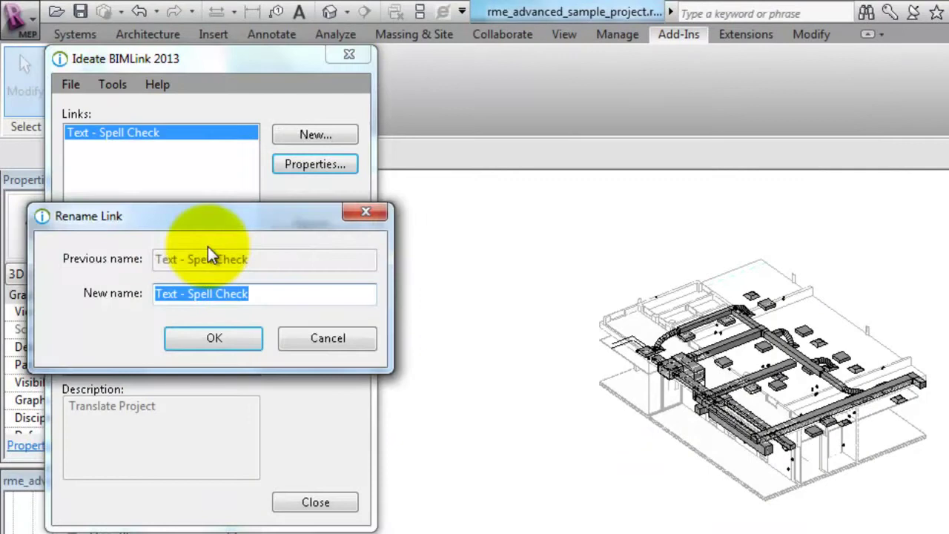
{"action": "left_click_drag", "start_coordinate": [187, 293], "coordinate": [350, 307]}
{"action": "type", "text": "Translate"}
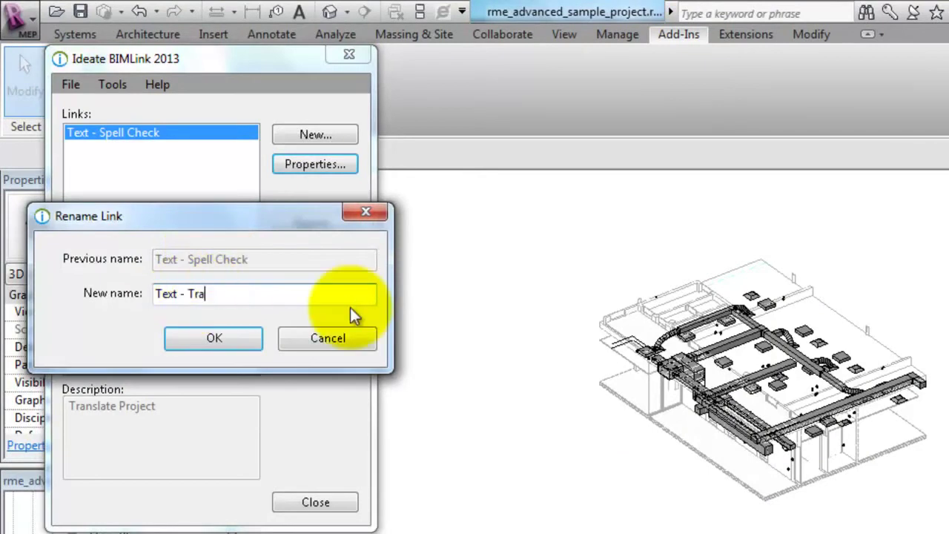
{"action": "key", "text": "Return"}
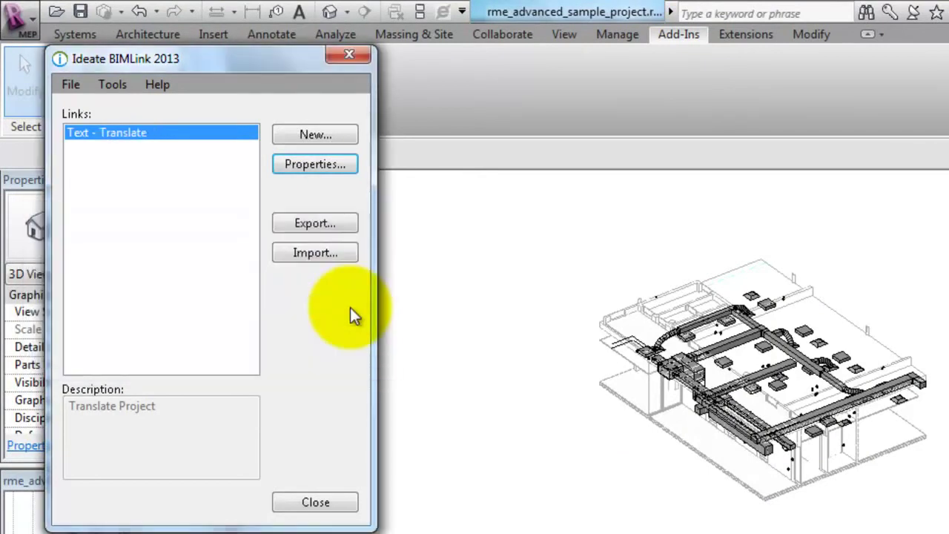
{"action": "left_click", "coordinate": [316, 224]}
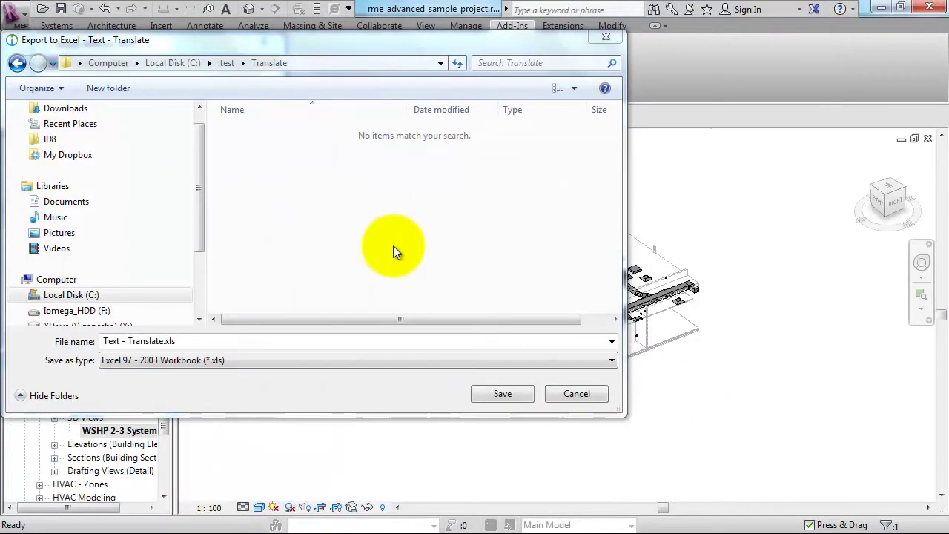
{"action": "left_click", "coordinate": [502, 393]}
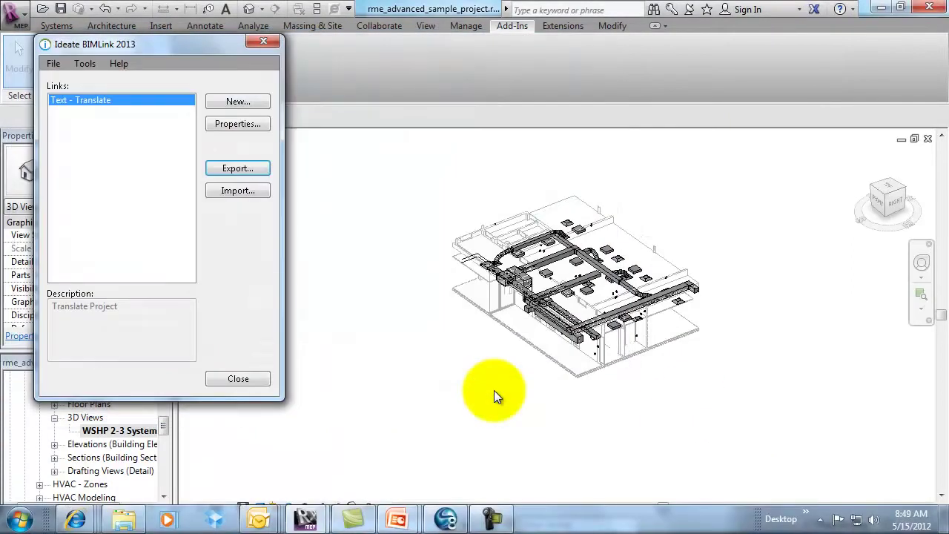
Open Text - Translate.xls from the Translate folder in Excel
{"action": "left_click", "coordinate": [124, 519]}
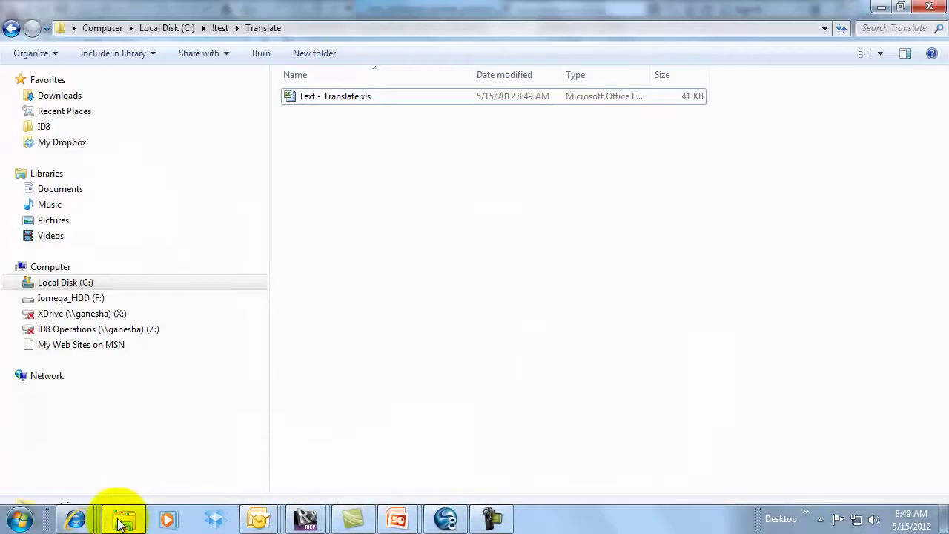
{"action": "left_click", "coordinate": [323, 104]}
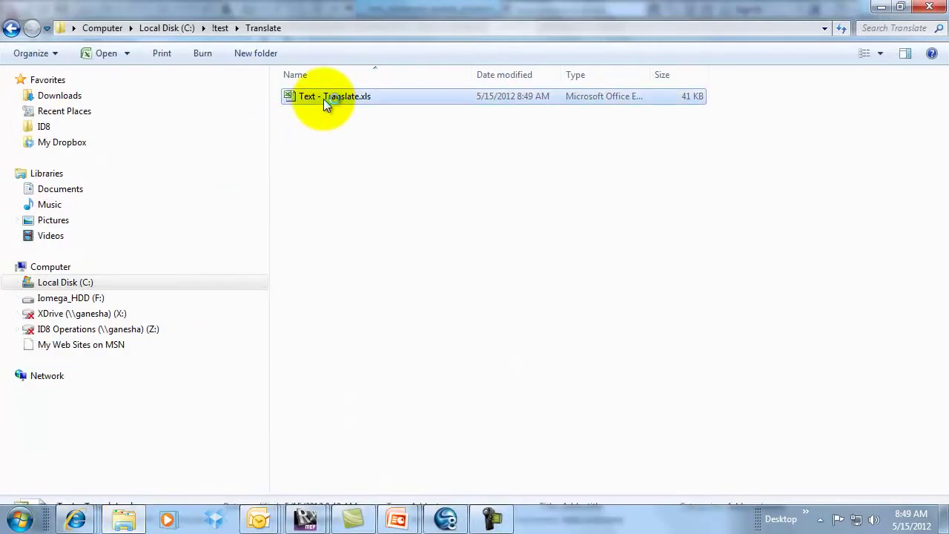
{"action": "double_click", "coordinate": [323, 99]}
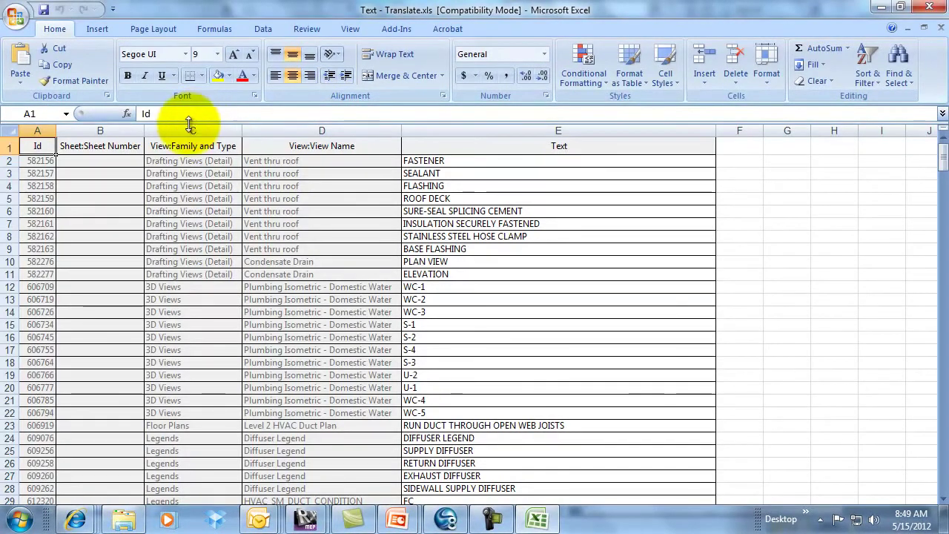
Sort the whole sheet by Sheet:Sheet Number so E101, M100 and M601 texts come first
{"action": "left_click", "coordinate": [10, 131]}
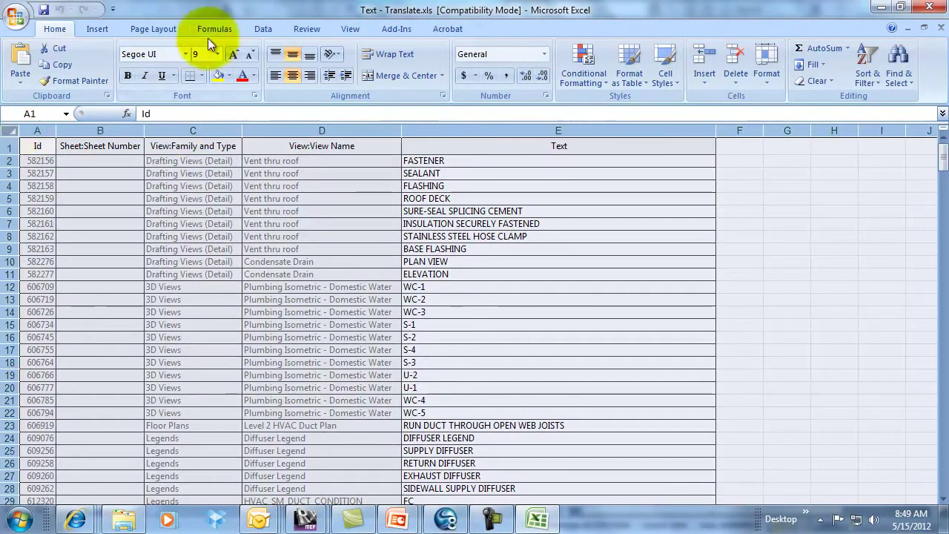
{"action": "left_click", "coordinate": [263, 29]}
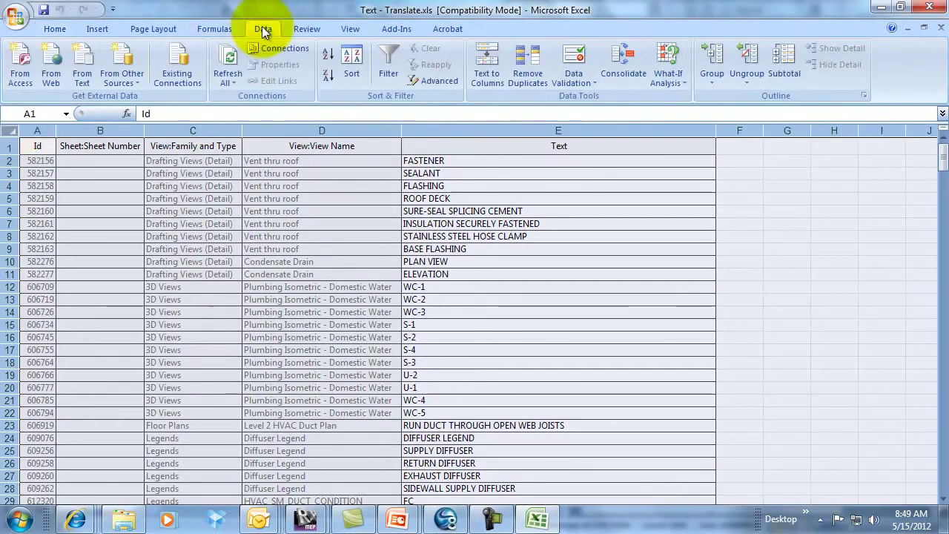
{"action": "left_click", "coordinate": [351, 57]}
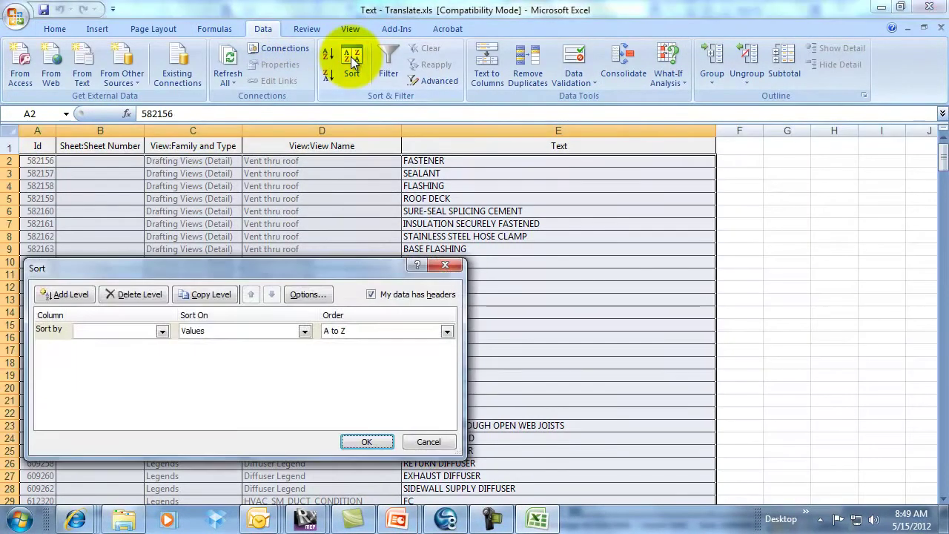
{"action": "left_click", "coordinate": [161, 330]}
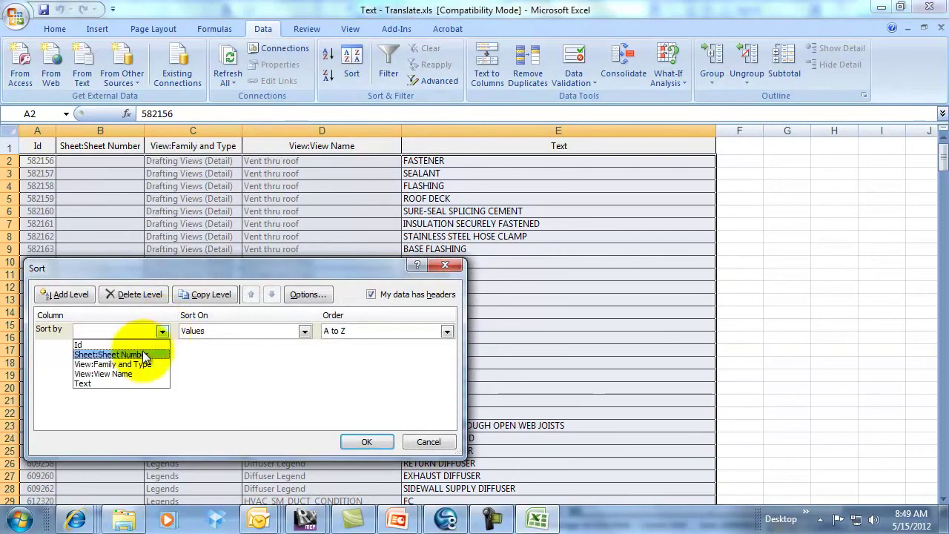
{"action": "left_click", "coordinate": [143, 354]}
{"action": "left_click", "coordinate": [353, 441]}
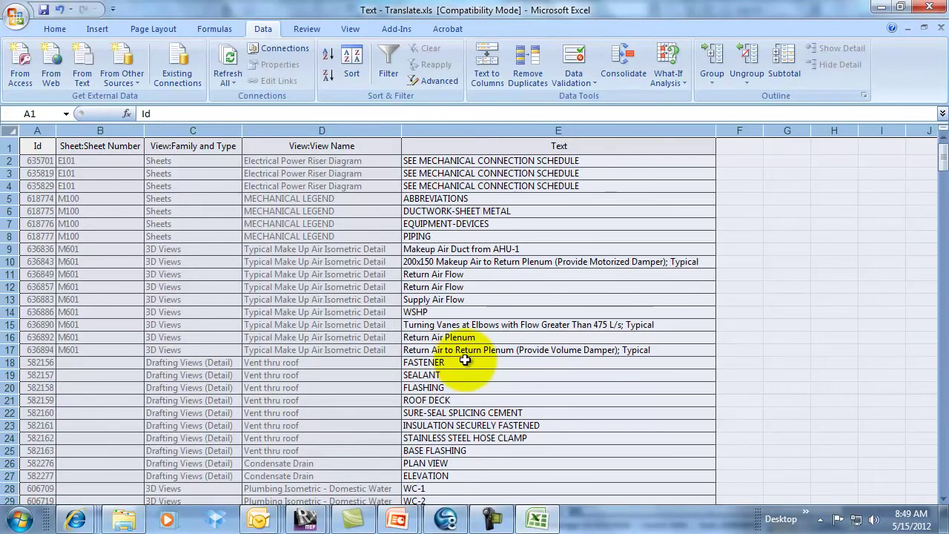
Scroll through the sorted rows to find where the abbreviation entries begin
{"action": "scroll", "coordinate": [465, 360], "scroll_direction": "down", "scroll_amount": 2}
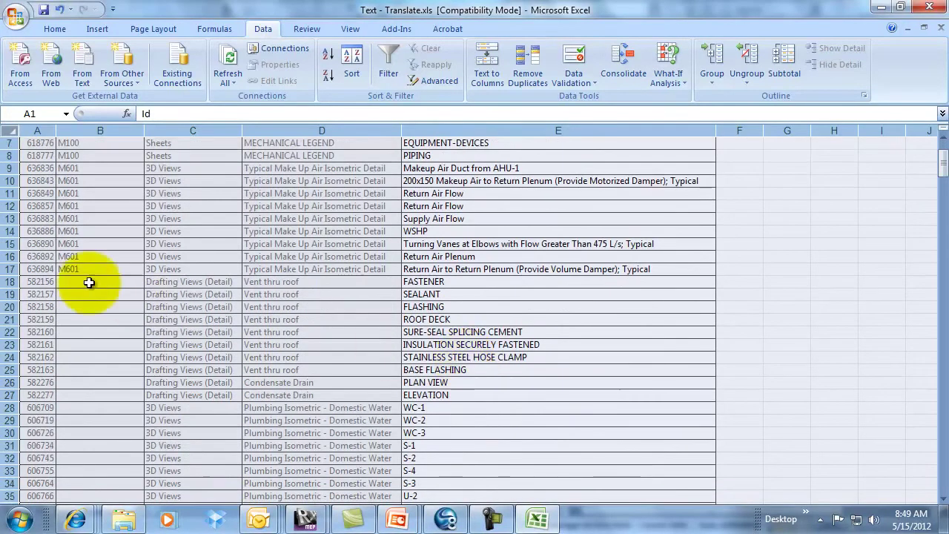
{"action": "left_click", "coordinate": [10, 281]}
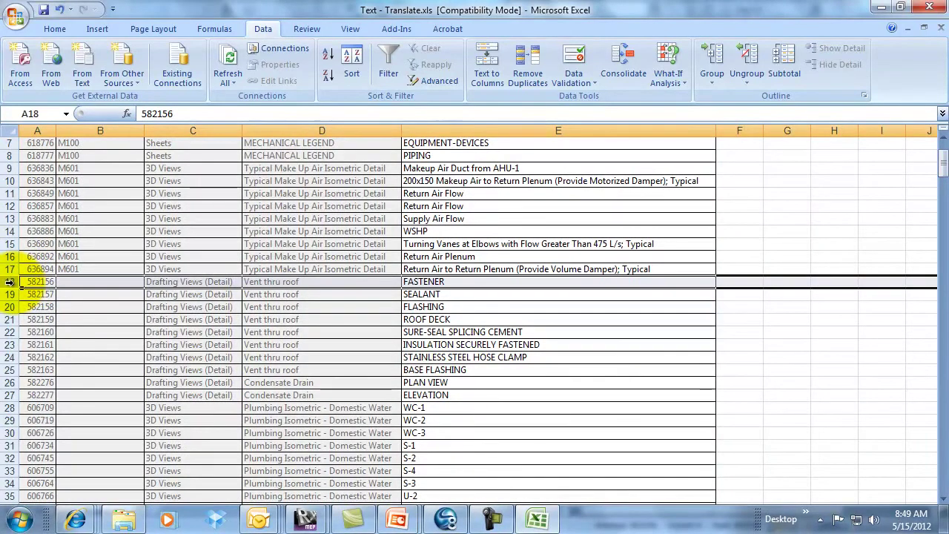
{"action": "scroll", "coordinate": [216, 395], "scroll_direction": "down", "scroll_amount": 6}
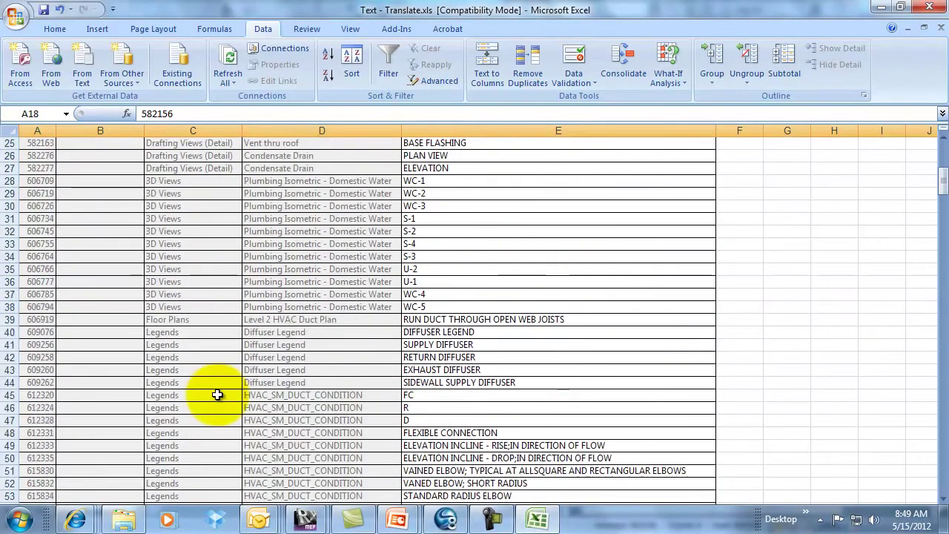
{"action": "scroll", "coordinate": [216, 395], "scroll_direction": "down", "scroll_amount": 13}
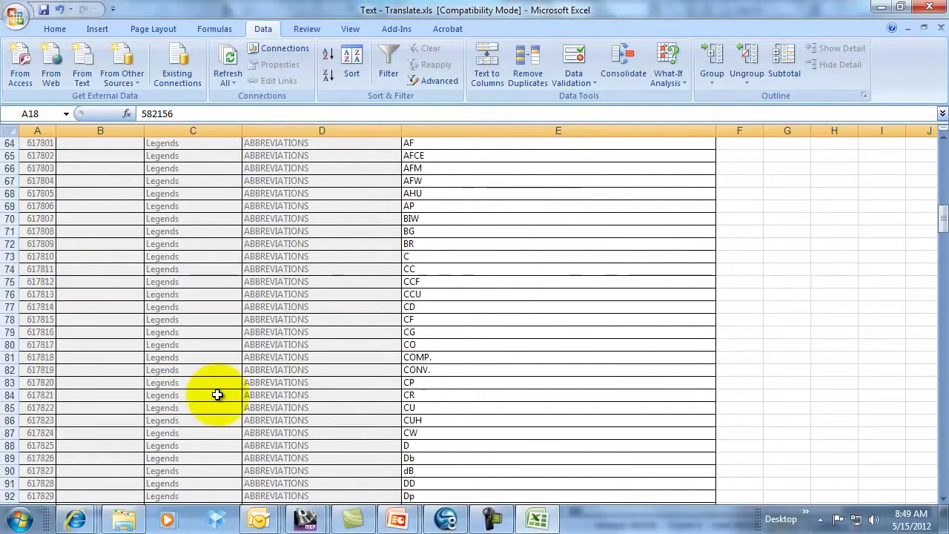
{"action": "scroll", "coordinate": [216, 394], "scroll_direction": "down", "scroll_amount": 9}
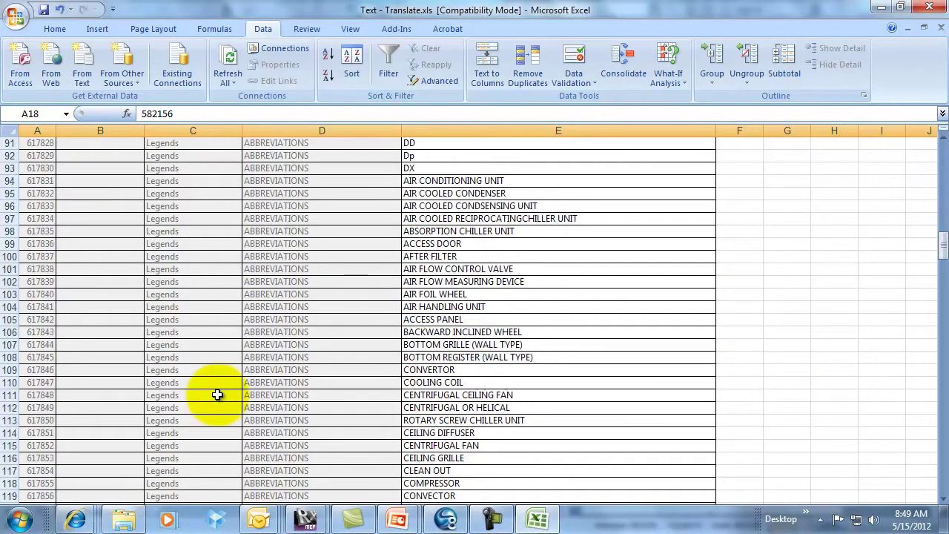
{"action": "scroll", "coordinate": [216, 395], "scroll_direction": "up", "scroll_amount": 11}
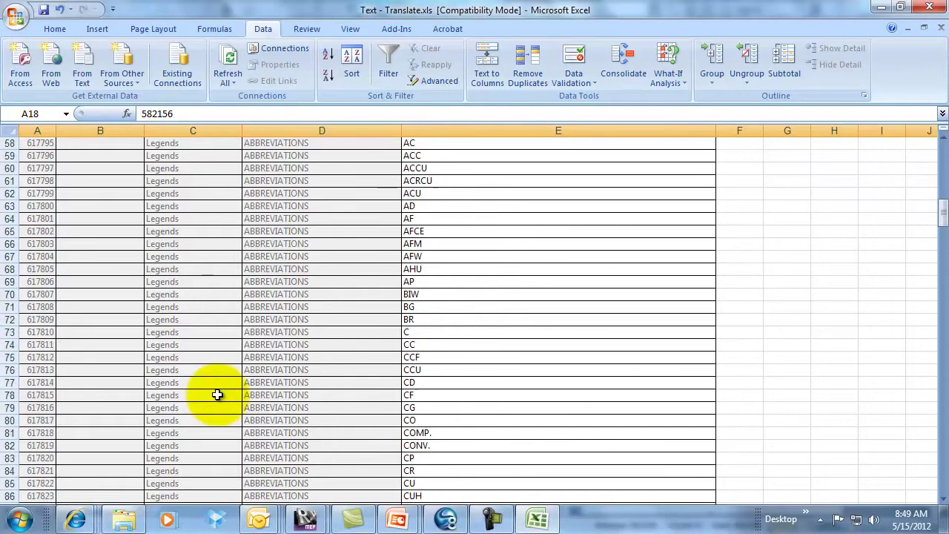
{"action": "scroll", "coordinate": [217, 394], "scroll_direction": "up", "scroll_amount": 2}
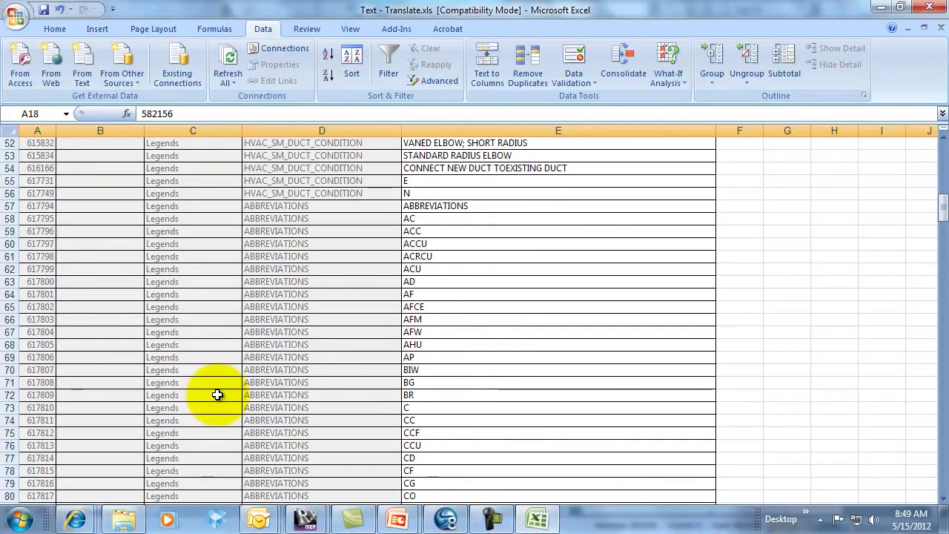
Delete the abbreviation rows starting at AC, then save and close the workbook
{"action": "left_click", "coordinate": [9, 219]}
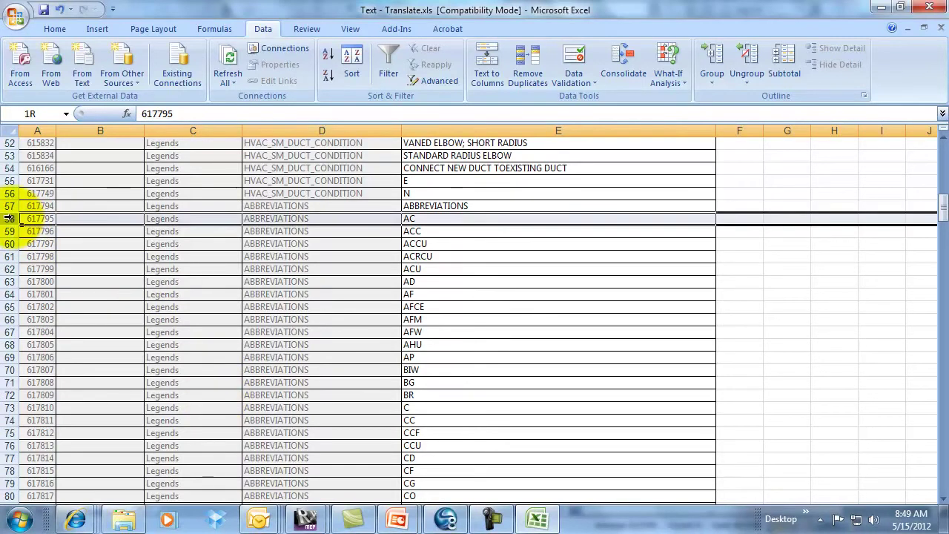
{"action": "left_click_drag", "start_coordinate": [9, 218], "coordinate": [40, 226]}
{"action": "right_click", "coordinate": [40, 225]}
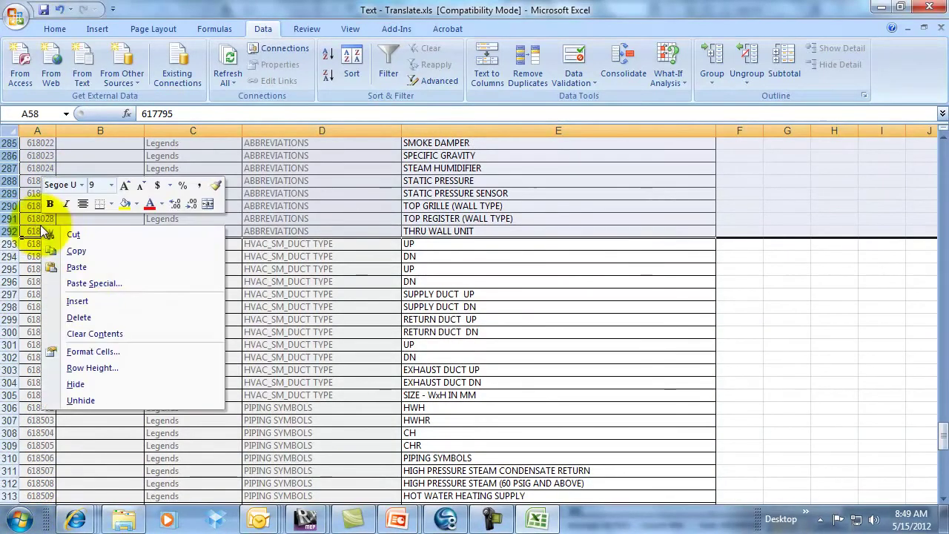
{"action": "left_click", "coordinate": [85, 317]}
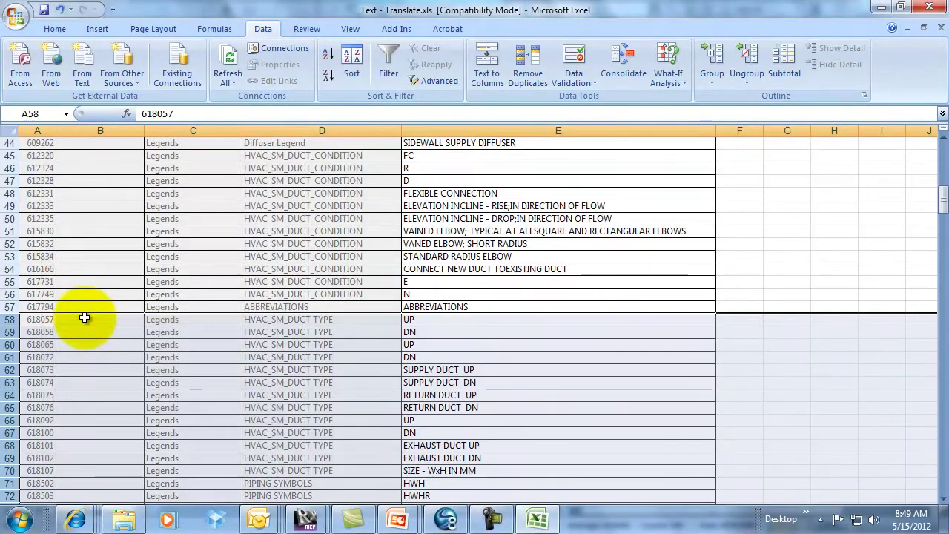
{"action": "left_click", "coordinate": [935, 6]}
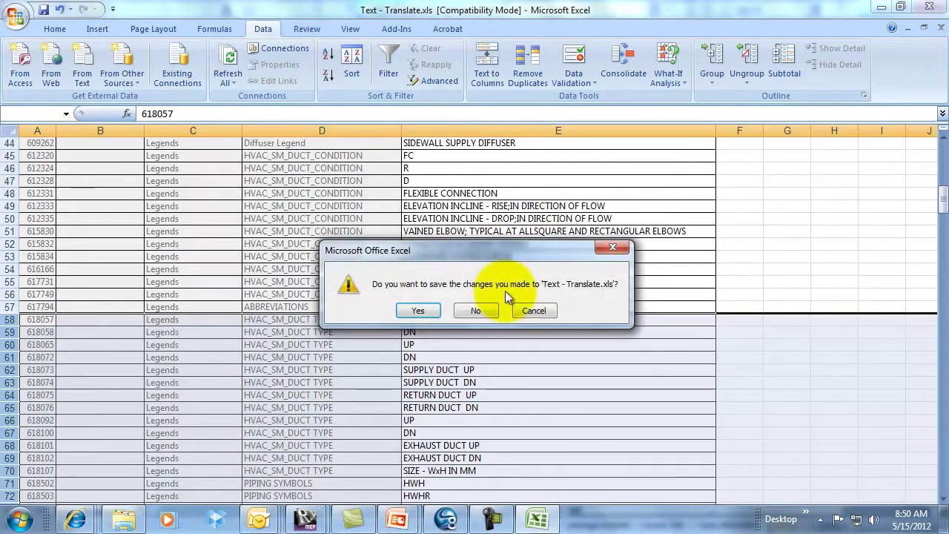
{"action": "left_click", "coordinate": [422, 309]}
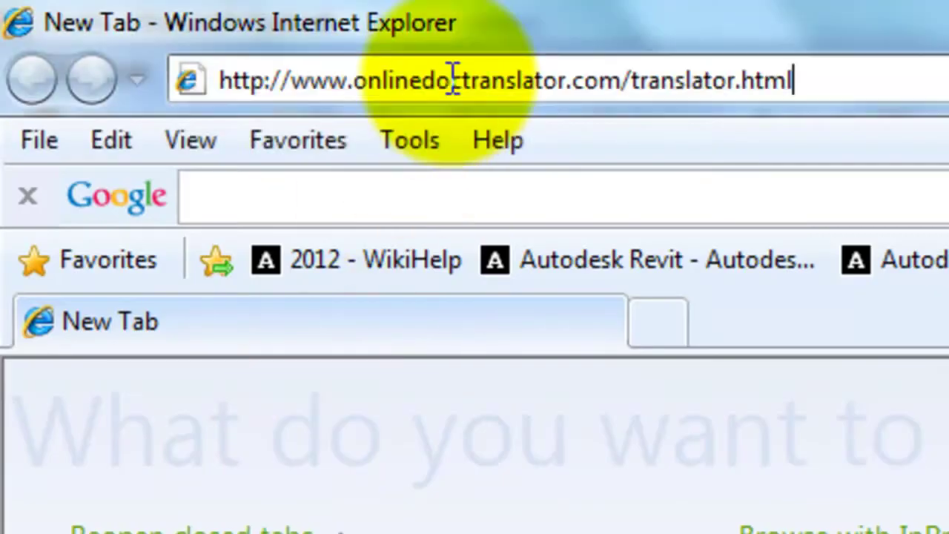
Load onlinedoctranslator.com and upload Text - Translate.xls as an Excel document
{"action": "key", "text": "Return"}
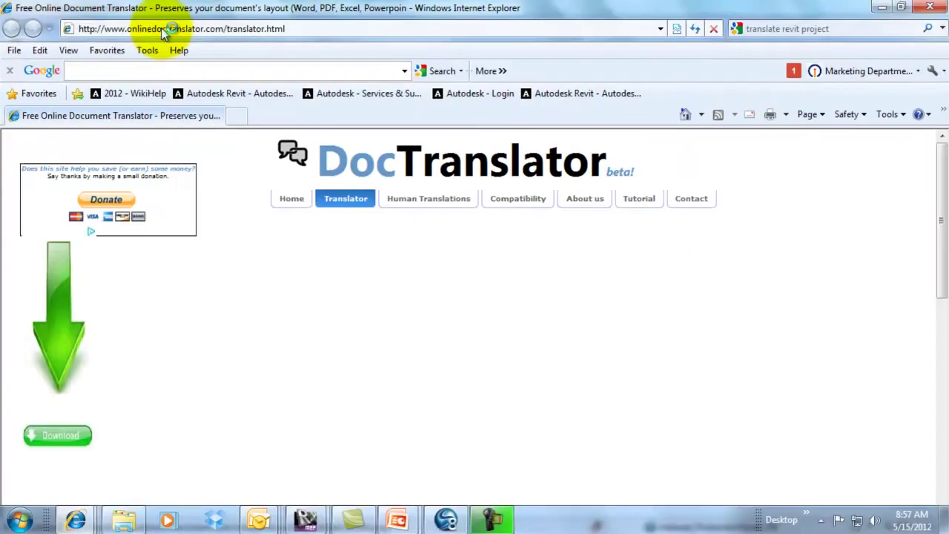
{"action": "left_click_drag", "start_coordinate": [938, 238], "coordinate": [942, 365]}
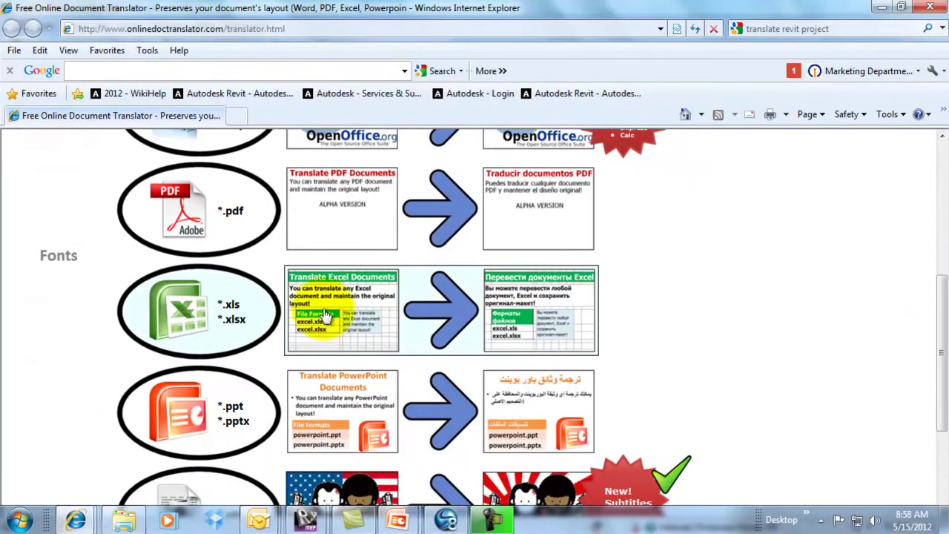
{"action": "left_click", "coordinate": [448, 316]}
{"action": "left_click", "coordinate": [296, 164]}
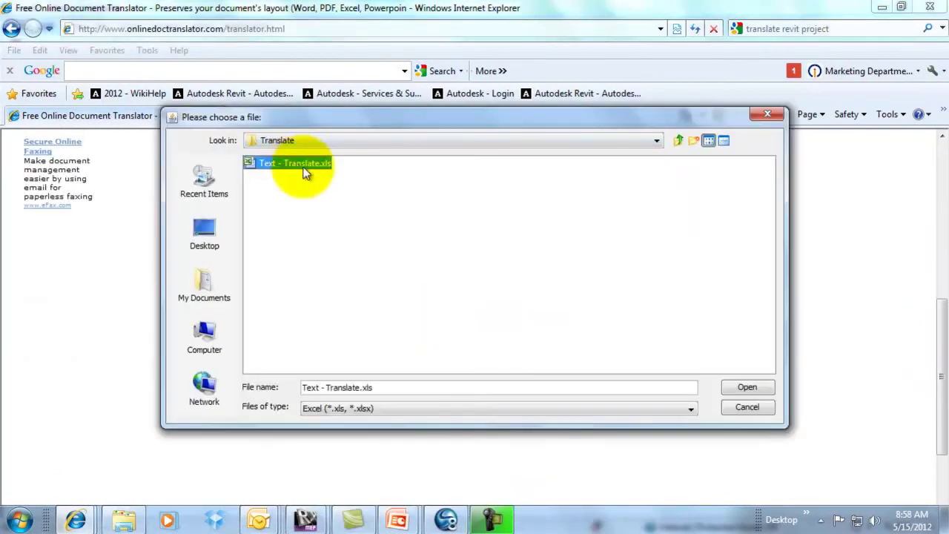
{"action": "left_click", "coordinate": [747, 387]}
Translate it into German and save the result as Text - Translate.en.de.xls
{"action": "left_click_drag", "start_coordinate": [939, 317], "coordinate": [934, 212]}
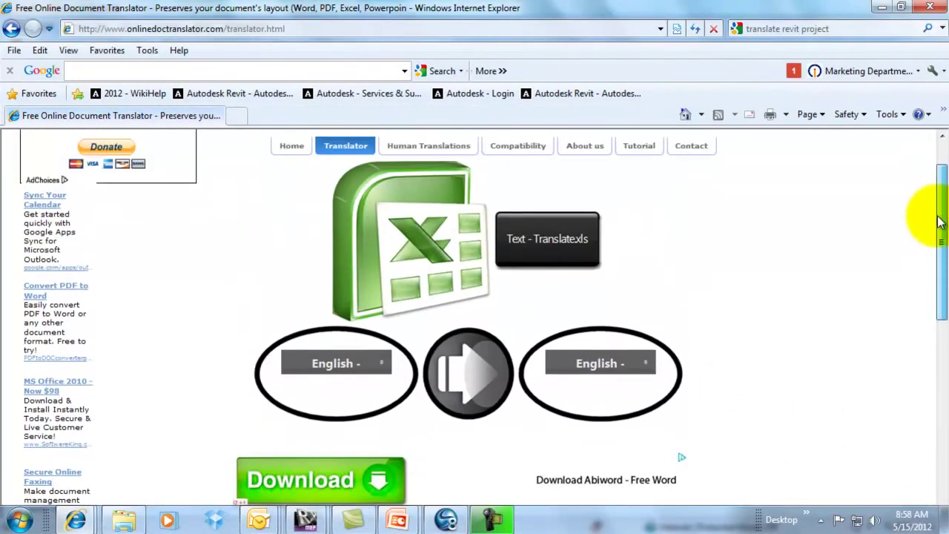
{"action": "left_click", "coordinate": [642, 365]}
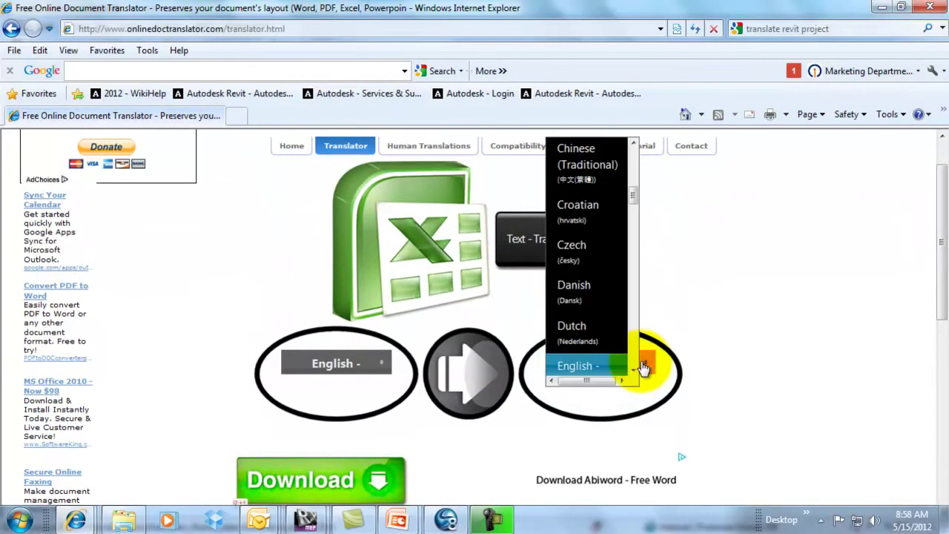
{"action": "left_click_drag", "start_coordinate": [632, 191], "coordinate": [634, 238]}
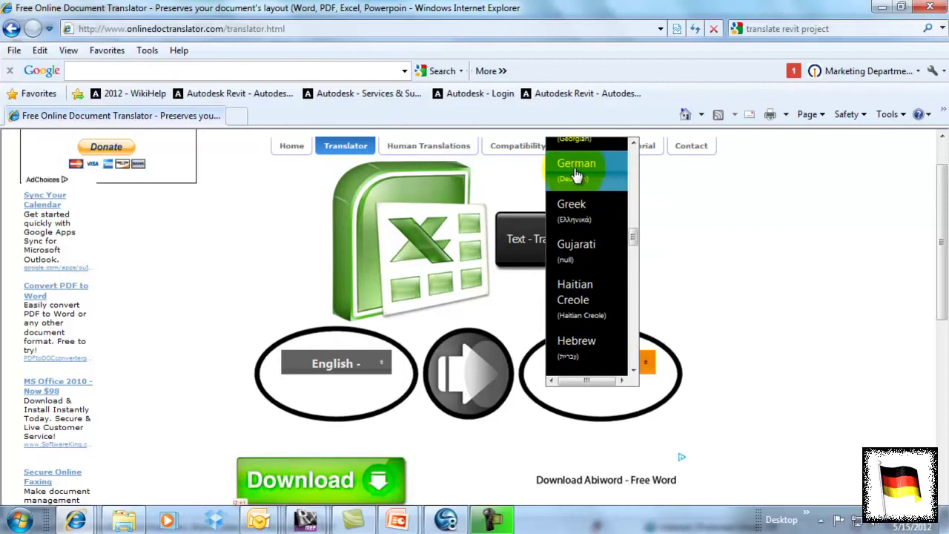
{"action": "left_click", "coordinate": [576, 175]}
{"action": "left_click", "coordinate": [461, 375]}
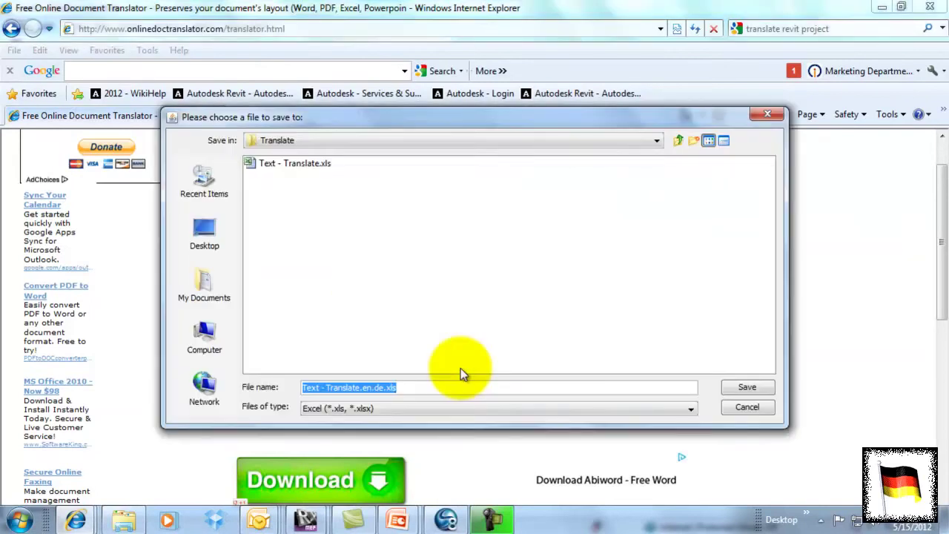
{"action": "left_click", "coordinate": [752, 391]}
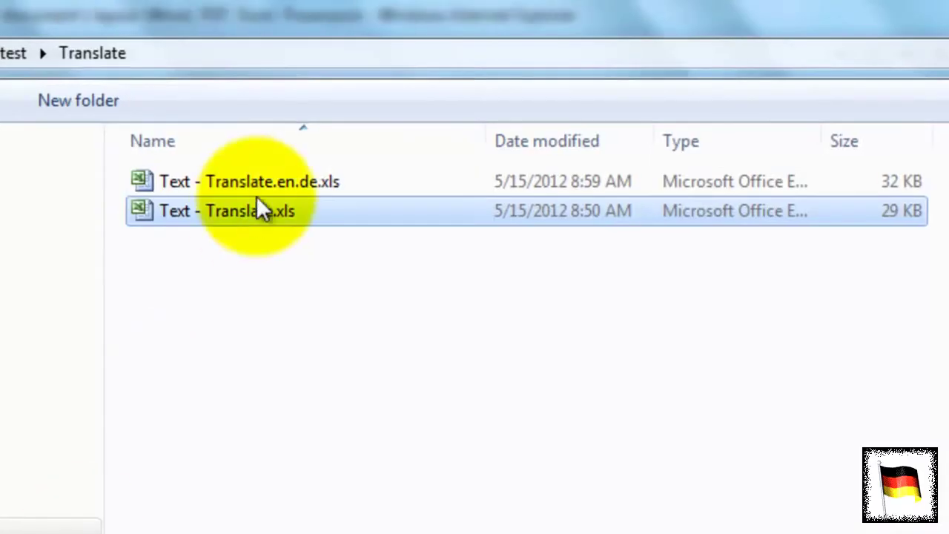
Paste the English headers into row 1 of the German workbook and rename its sheet 'Text - Translate'
{"action": "left_click", "coordinate": [259, 182]}
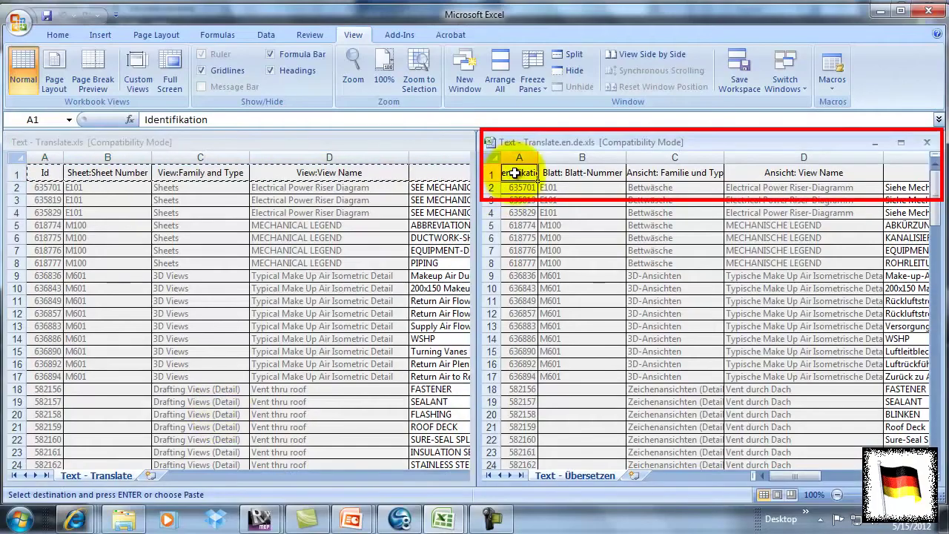
{"action": "key", "text": "ctrl+v"}
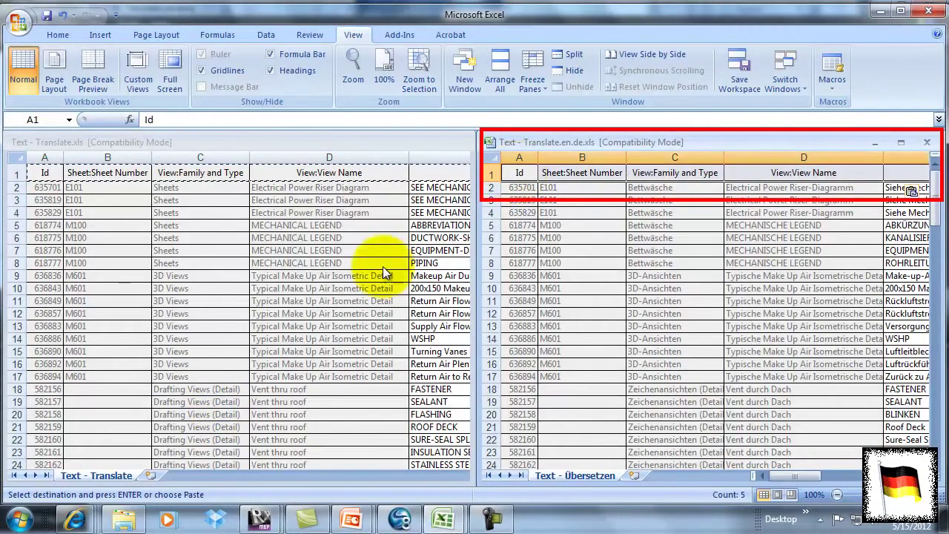
{"action": "left_click", "coordinate": [115, 477]}
{"action": "right_click", "coordinate": [115, 477]}
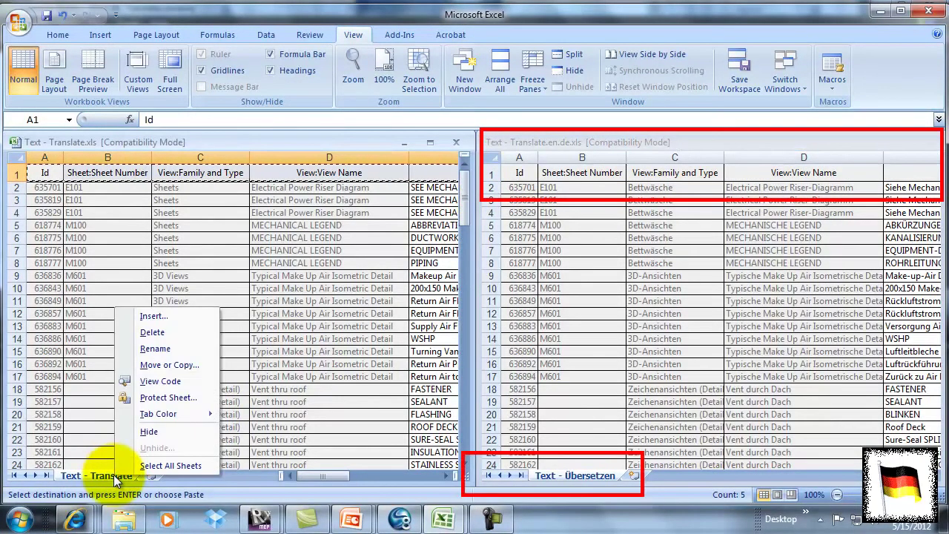
{"action": "left_click", "coordinate": [160, 345]}
{"action": "key", "text": "ctrl+c"}
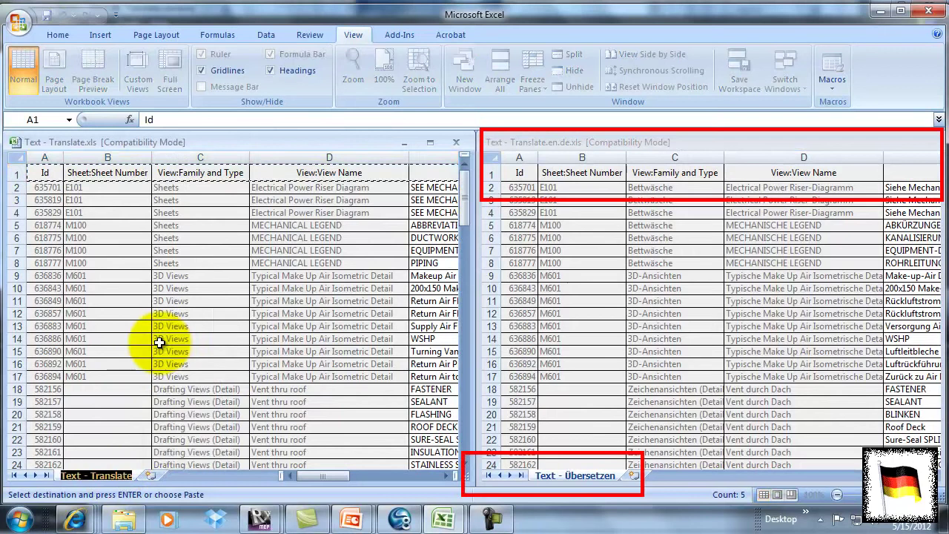
{"action": "left_click", "coordinate": [558, 477]}
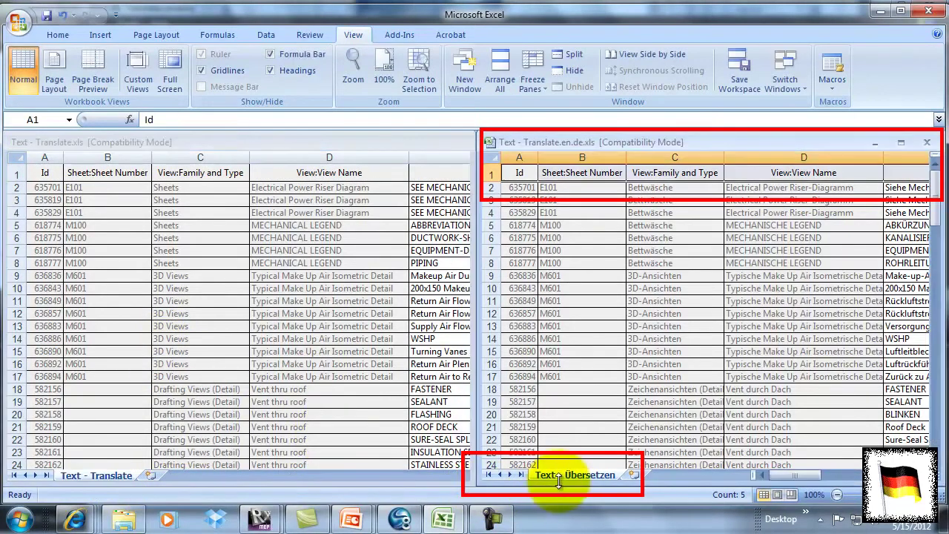
{"action": "right_click", "coordinate": [558, 475]}
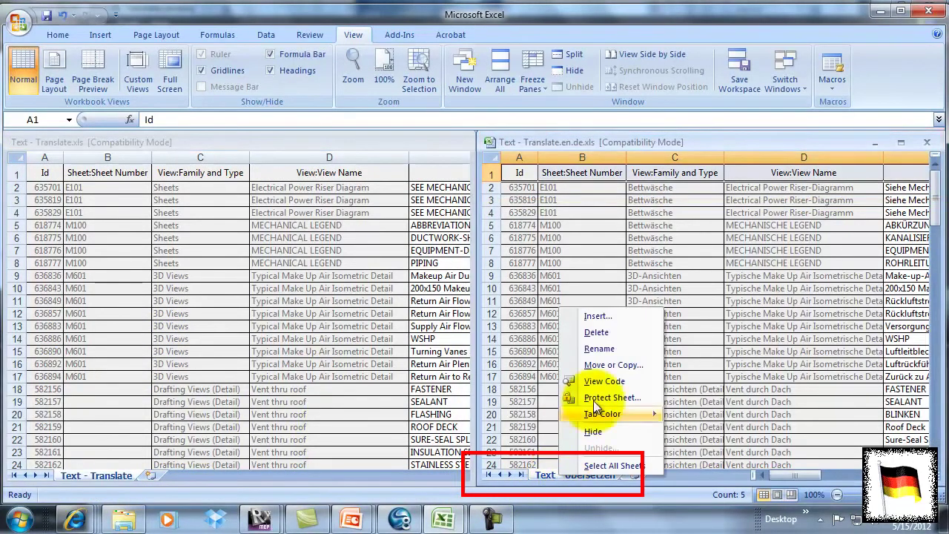
{"action": "left_click", "coordinate": [608, 353]}
{"action": "key", "text": "ctrl+v"}
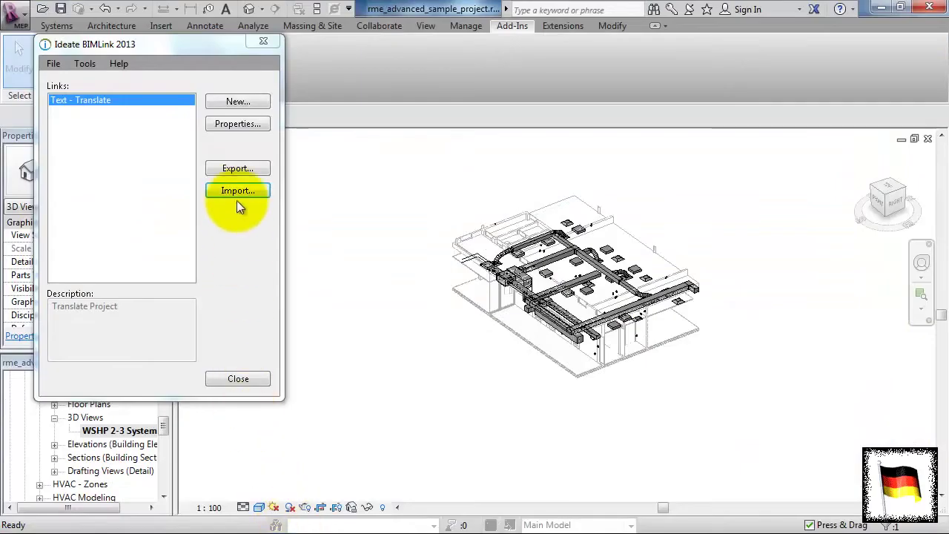
Import Text - Translate.en.de.xls in BIMLink, review warnings and messages, and apply the German values
{"action": "left_click", "coordinate": [237, 191]}
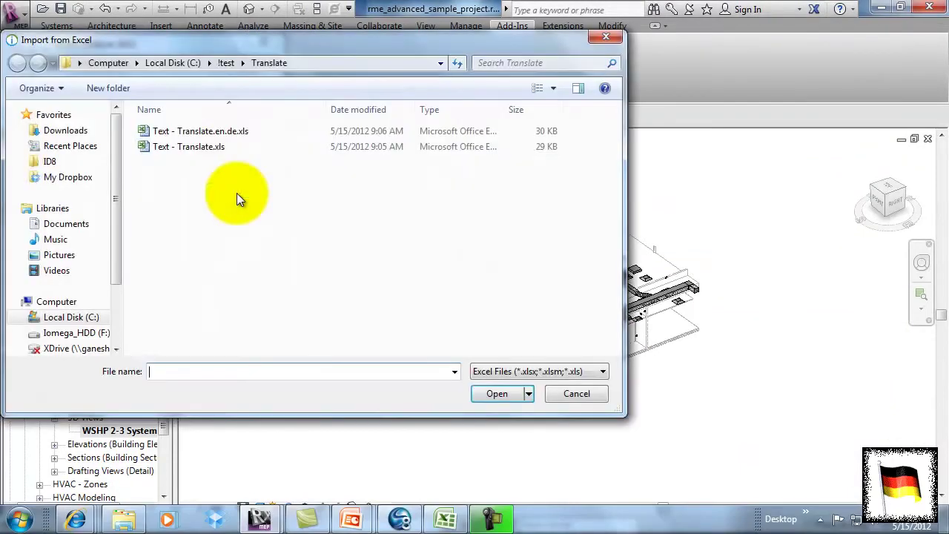
{"action": "left_click", "coordinate": [226, 131]}
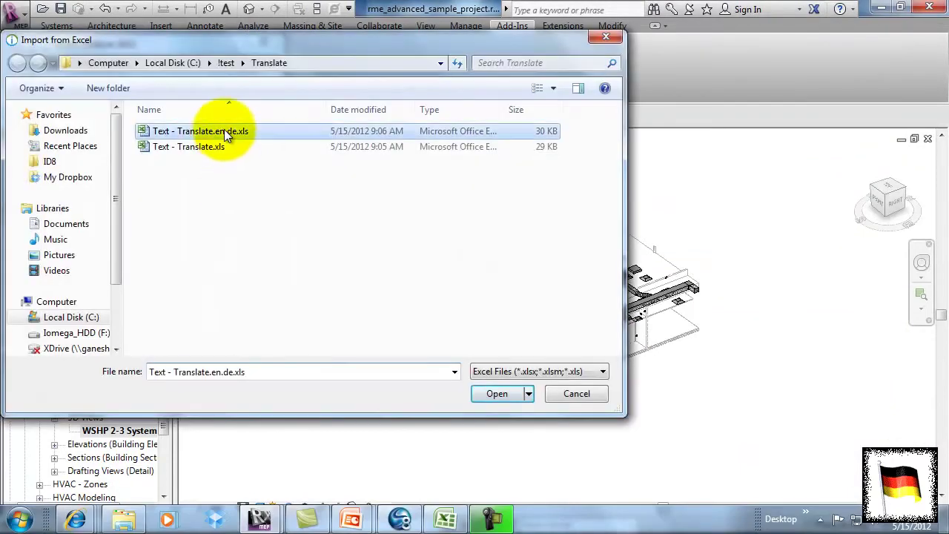
{"action": "left_click", "coordinate": [496, 394]}
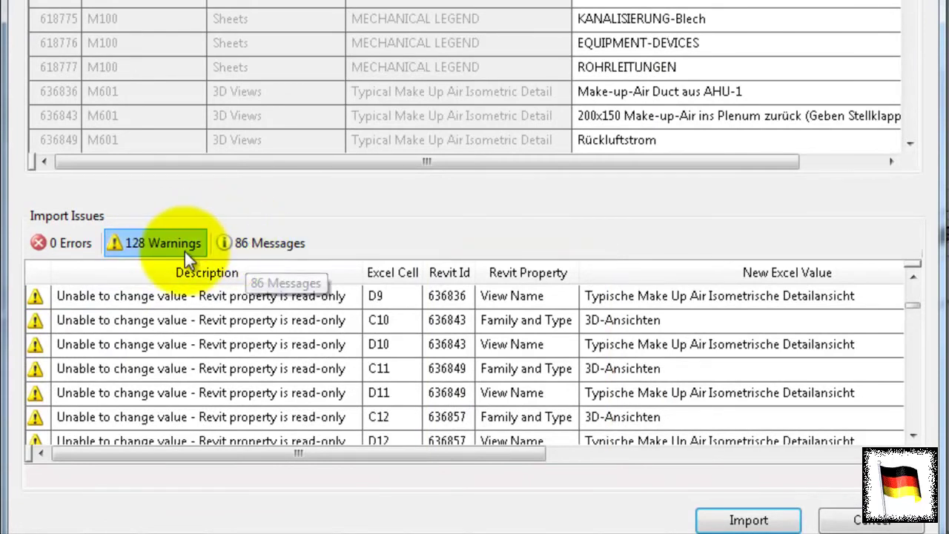
{"action": "left_click", "coordinate": [185, 252]}
{"action": "left_click", "coordinate": [258, 240]}
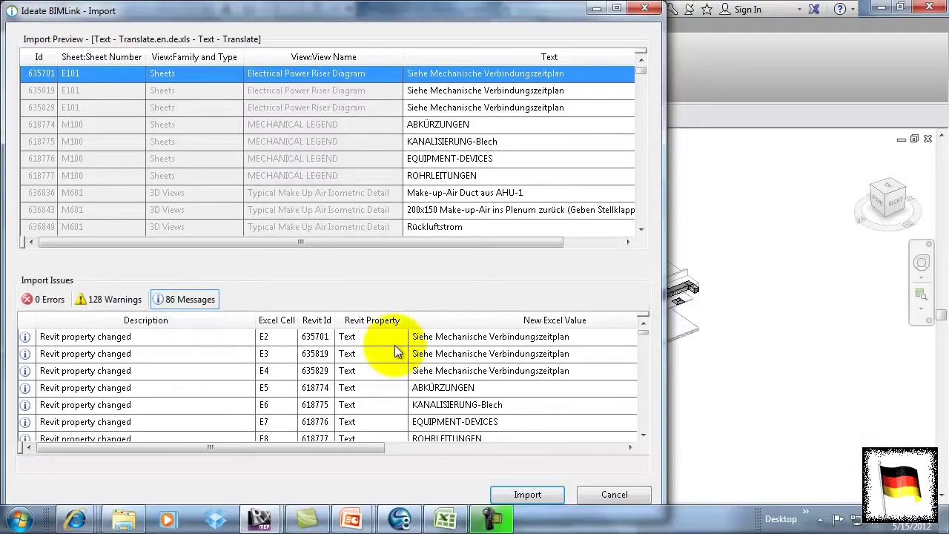
{"action": "left_click_drag", "start_coordinate": [369, 449], "coordinate": [580, 462]}
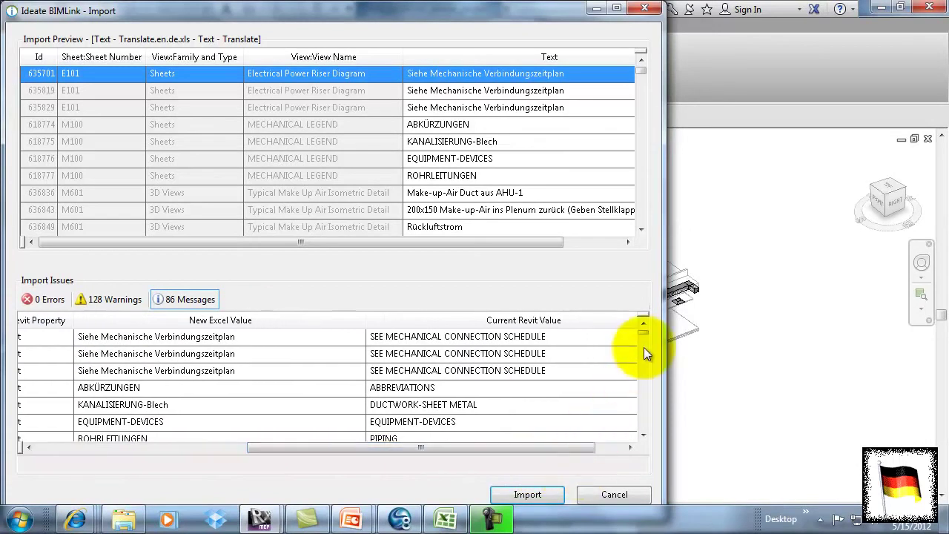
{"action": "left_click", "coordinate": [528, 495]}
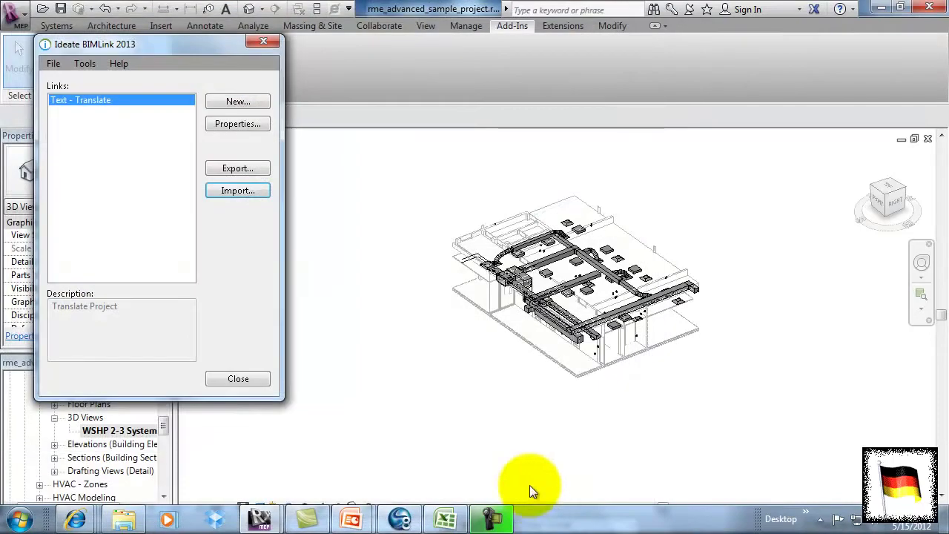
Close BIMLink and view sheet M601 - Duct Sections with its German duct annotations
{"action": "left_click", "coordinate": [236, 379]}
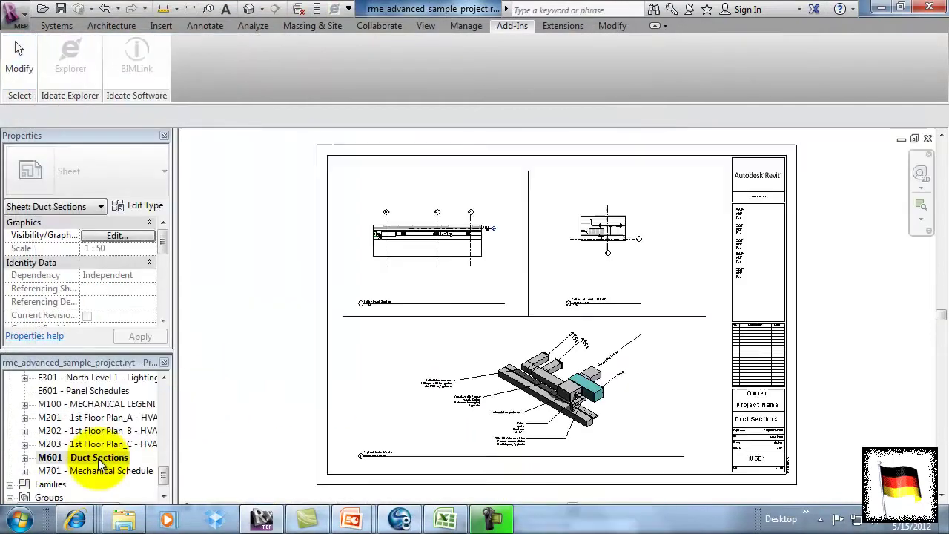
{"action": "scroll", "coordinate": [572, 413], "scroll_direction": "up", "scroll_amount": 5}
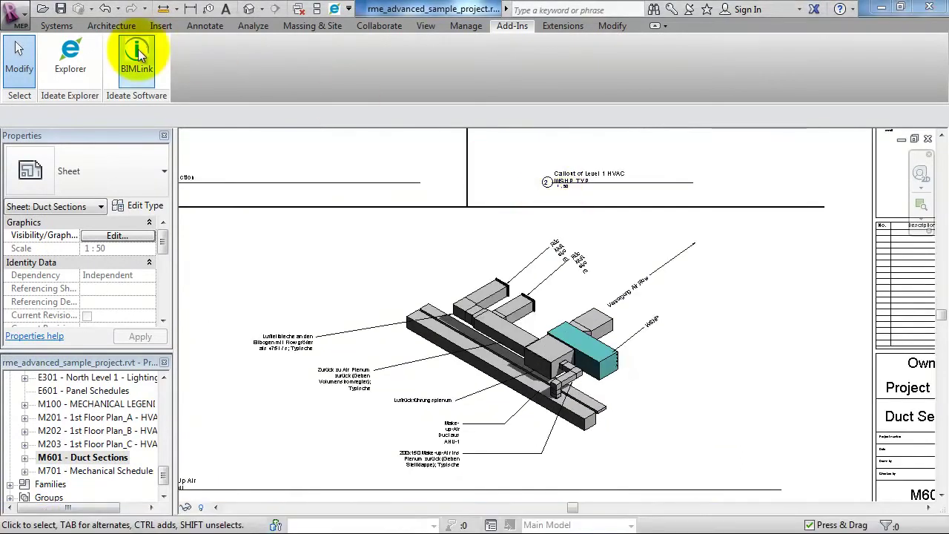
Load the Views - Renumber sample link into BIMLink
{"action": "left_click", "coordinate": [137, 51]}
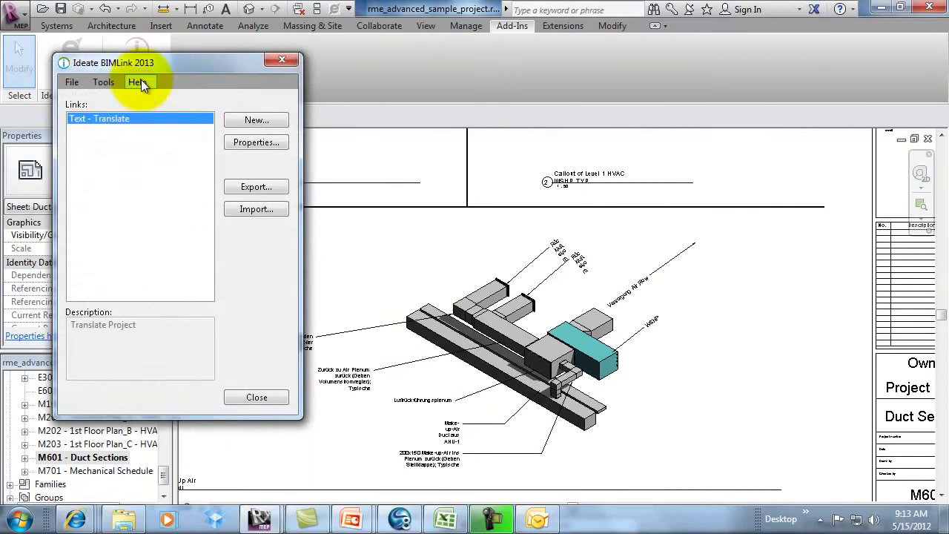
{"action": "left_click", "coordinate": [141, 82]}
{"action": "left_click", "coordinate": [175, 155]}
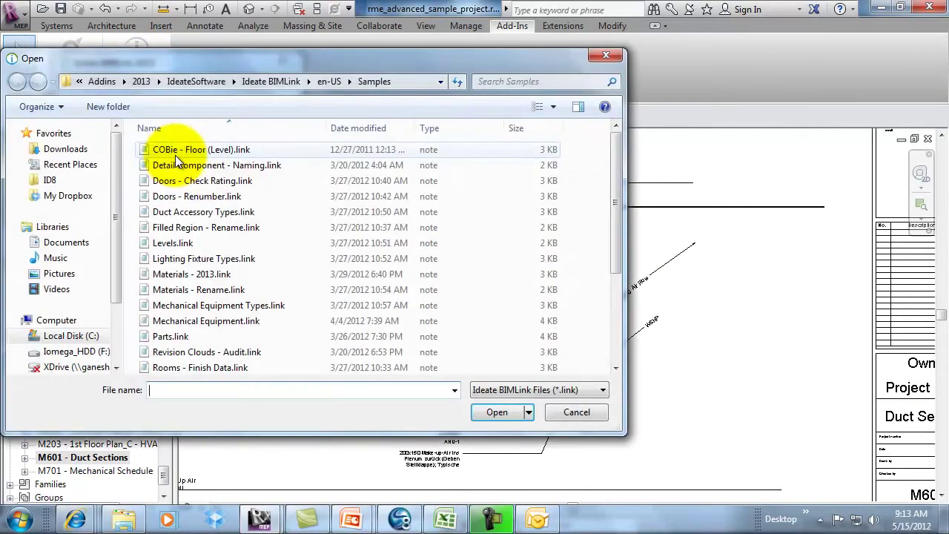
{"action": "scroll", "coordinate": [547, 185], "scroll_direction": "down", "scroll_amount": 3}
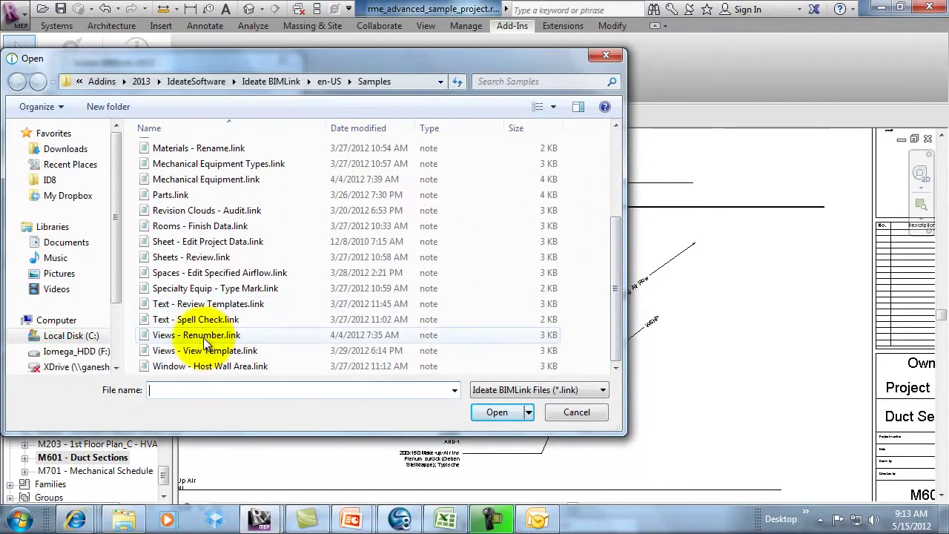
{"action": "left_click", "coordinate": [204, 338]}
{"action": "left_click", "coordinate": [505, 413]}
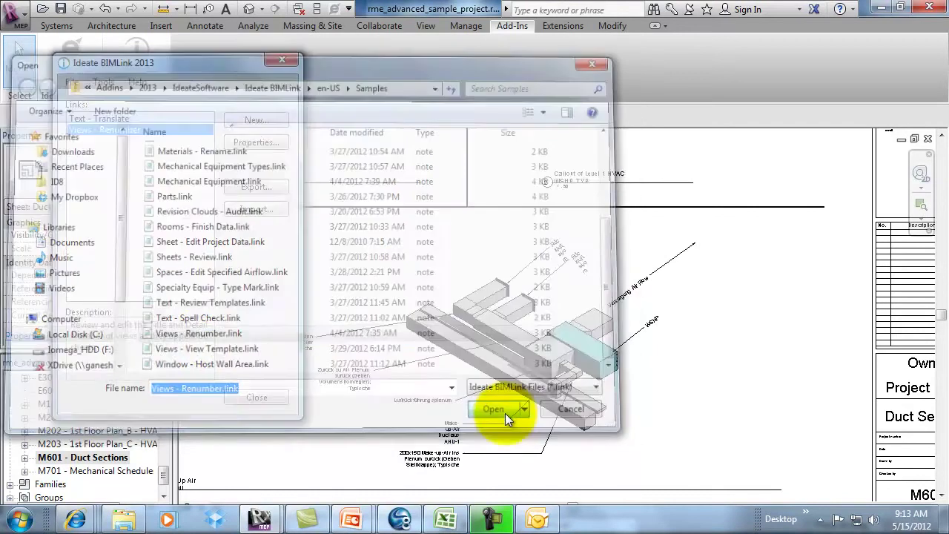
Change the link's description to 'Translate View Names'
{"action": "left_click", "coordinate": [256, 141]}
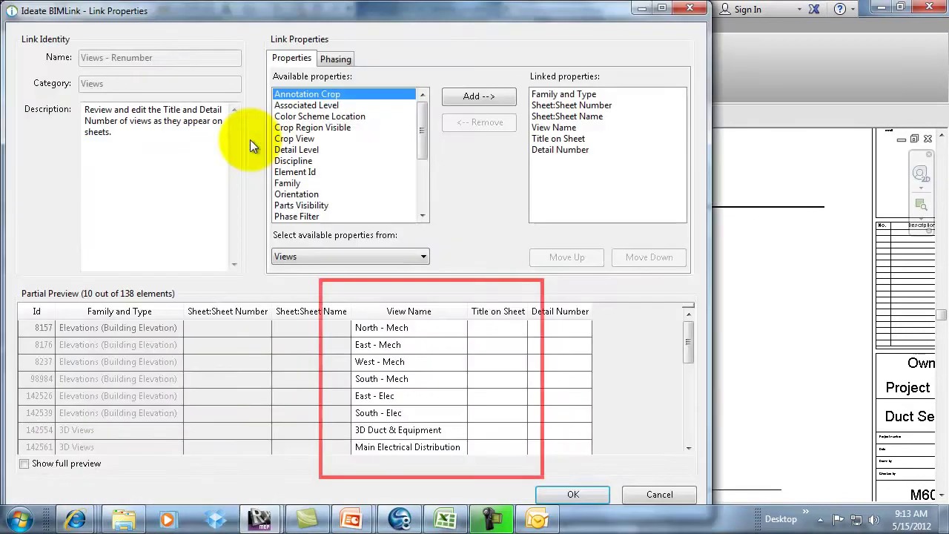
{"action": "left_click_drag", "start_coordinate": [160, 138], "coordinate": [117, 100]}
{"action": "type", "text": "Translate View Names"}
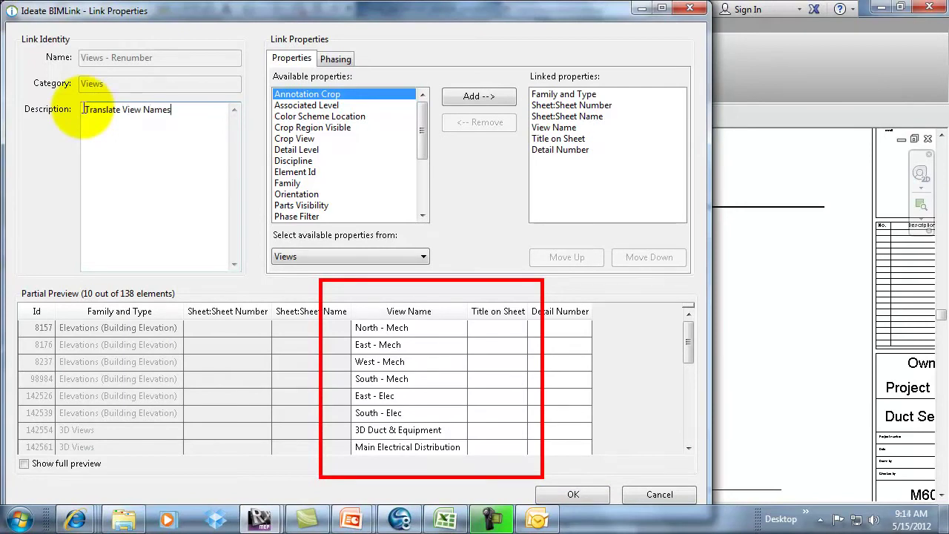
{"action": "left_click", "coordinate": [568, 495]}
Rename the link to Views - Translate and export it as Views - Translate.xls
{"action": "right_click", "coordinate": [158, 130]}
{"action": "left_click", "coordinate": [200, 210]}
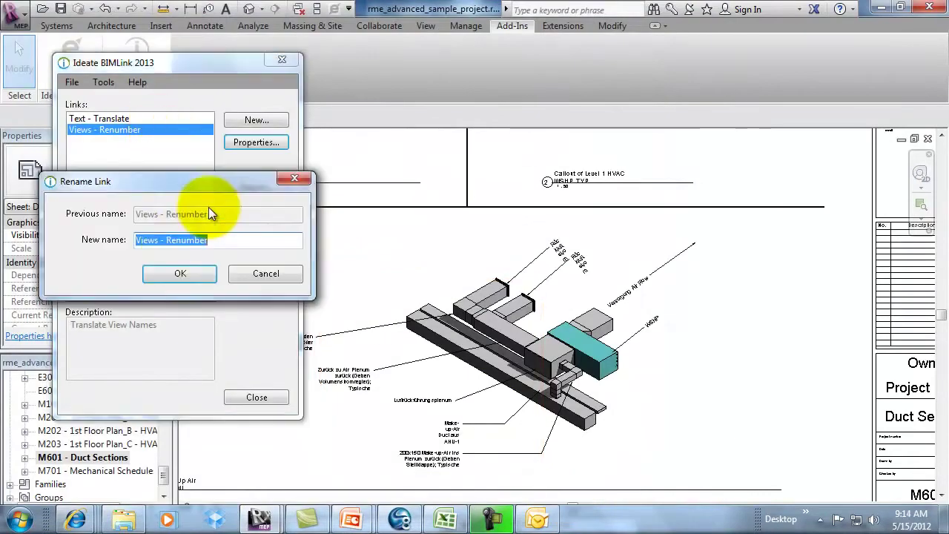
{"action": "double_click", "coordinate": [250, 240]}
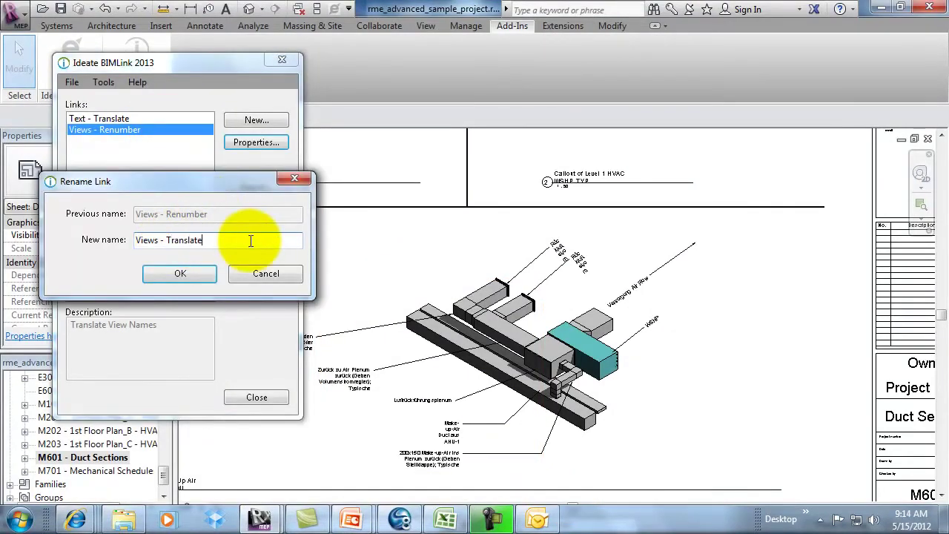
{"action": "type", "text": "Translate"}
{"action": "left_click", "coordinate": [180, 273]}
{"action": "left_click", "coordinate": [250, 186]}
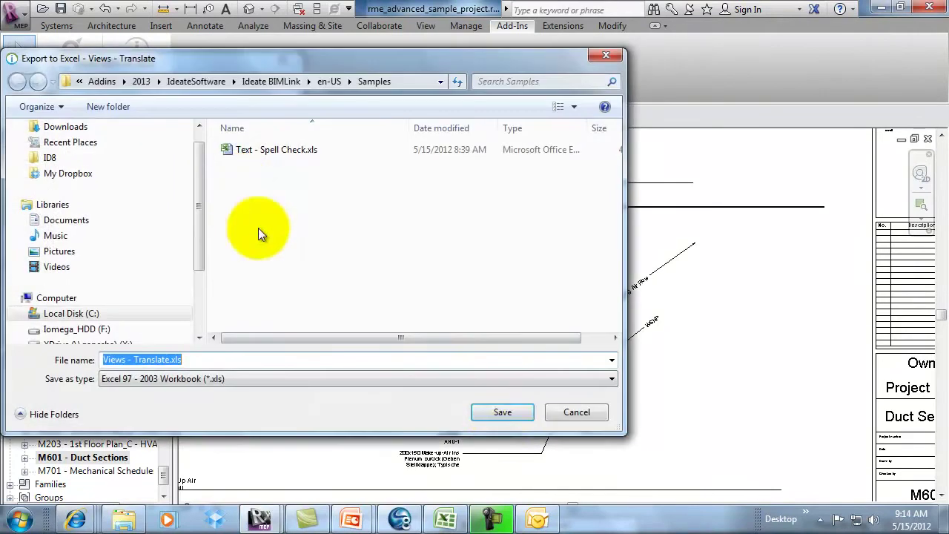
{"action": "left_click", "coordinate": [502, 411]}
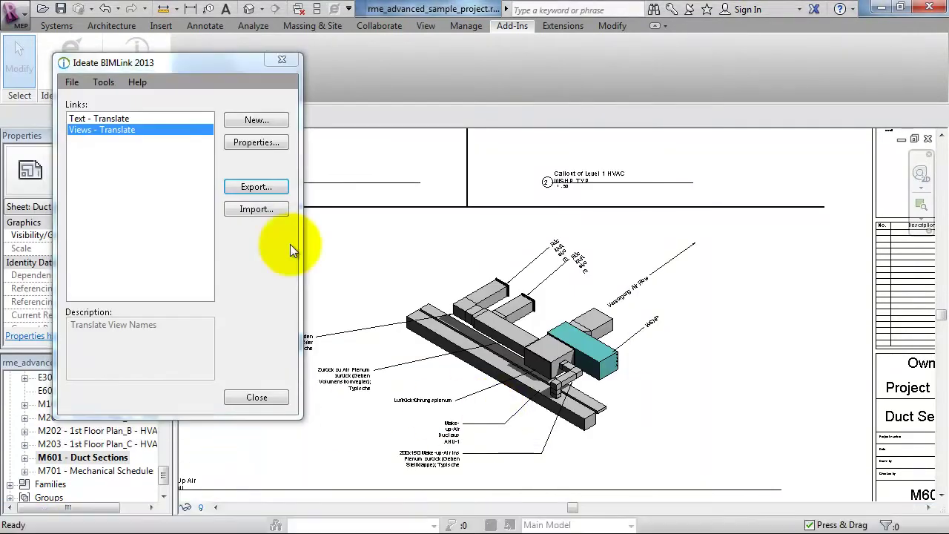
Upload Views - Translate.xls to the Online Doc Translator
{"action": "mouse_move", "coordinate": [22, 522]}
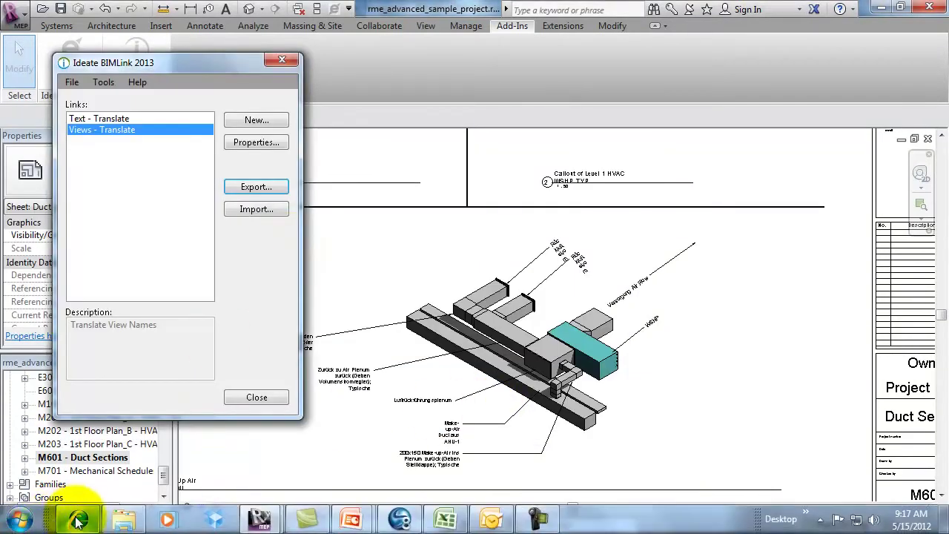
{"action": "left_click", "coordinate": [78, 523]}
{"action": "left_click", "coordinate": [455, 242]}
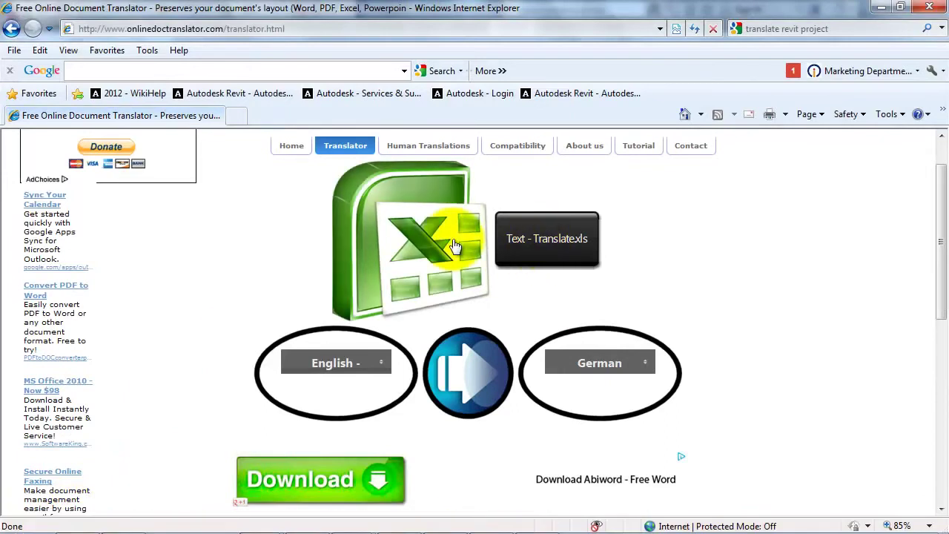
{"action": "left_click", "coordinate": [314, 195]}
{"action": "left_click", "coordinate": [754, 382]}
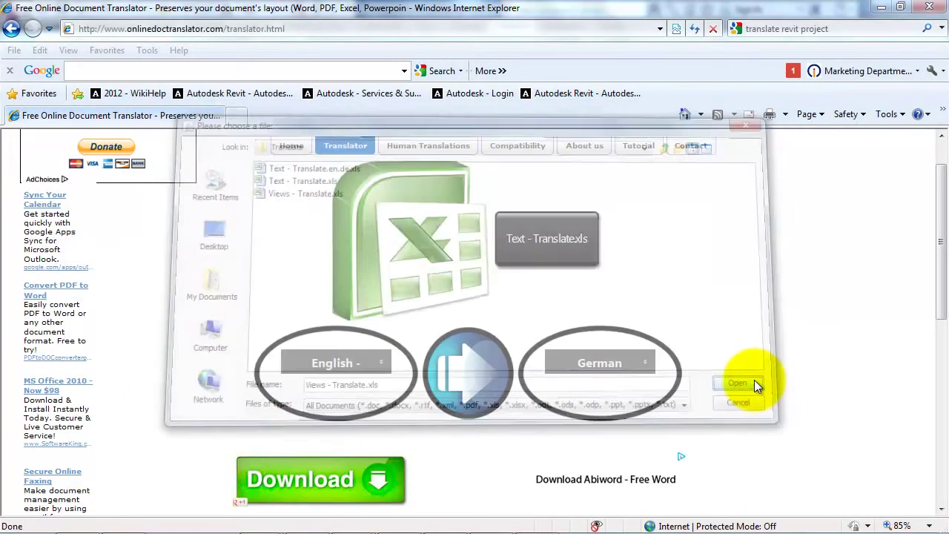
Translate it into Chinese and save Views - Translate.en.zh-CN.xls
{"action": "left_click", "coordinate": [645, 362]}
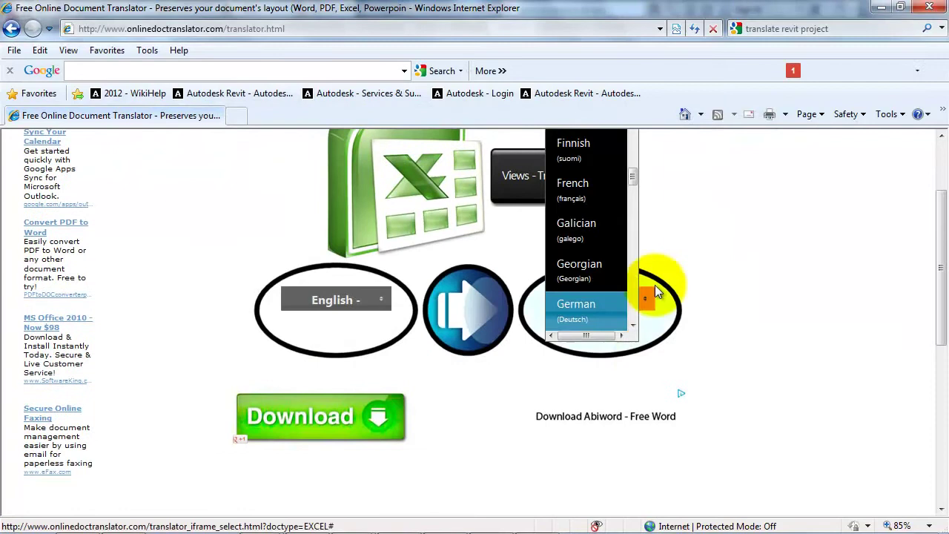
{"action": "left_click_drag", "start_coordinate": [633, 178], "coordinate": [632, 148]}
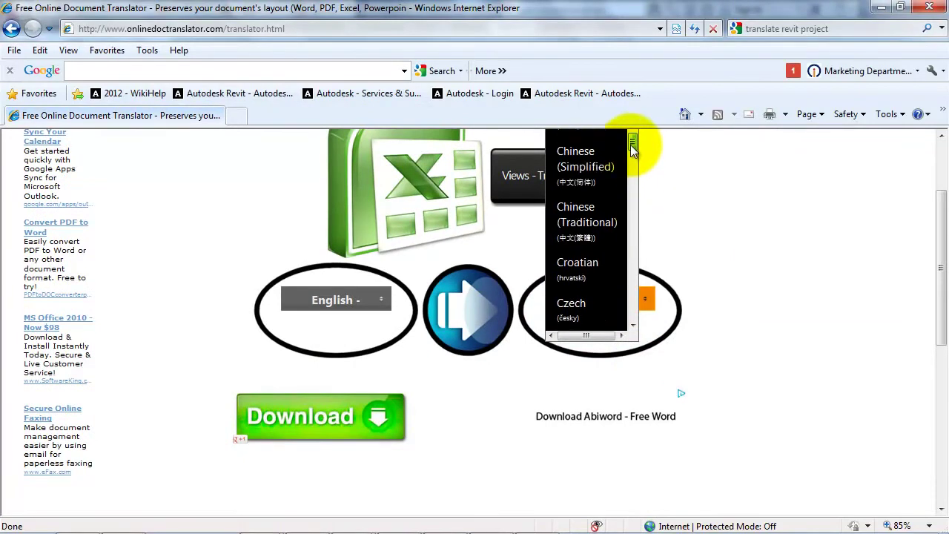
{"action": "left_click", "coordinate": [586, 160]}
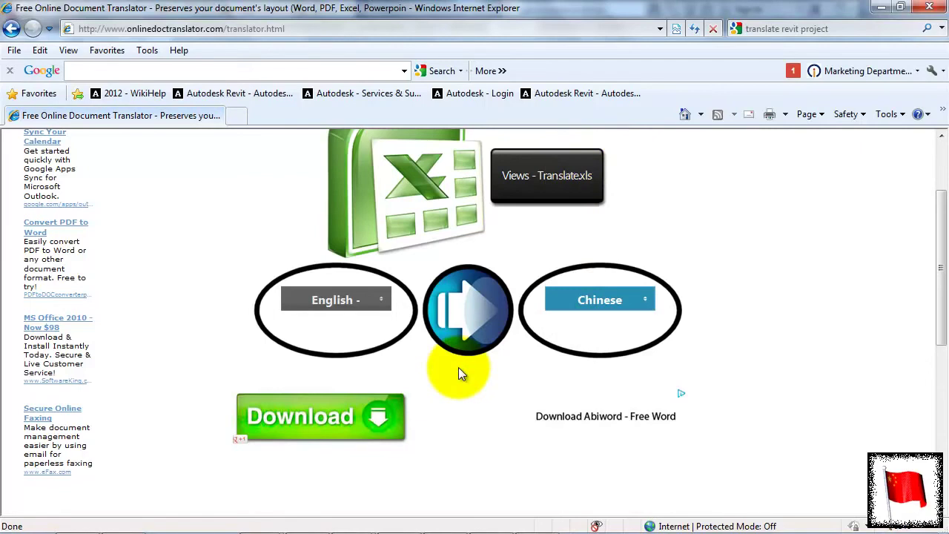
{"action": "left_click", "coordinate": [457, 318]}
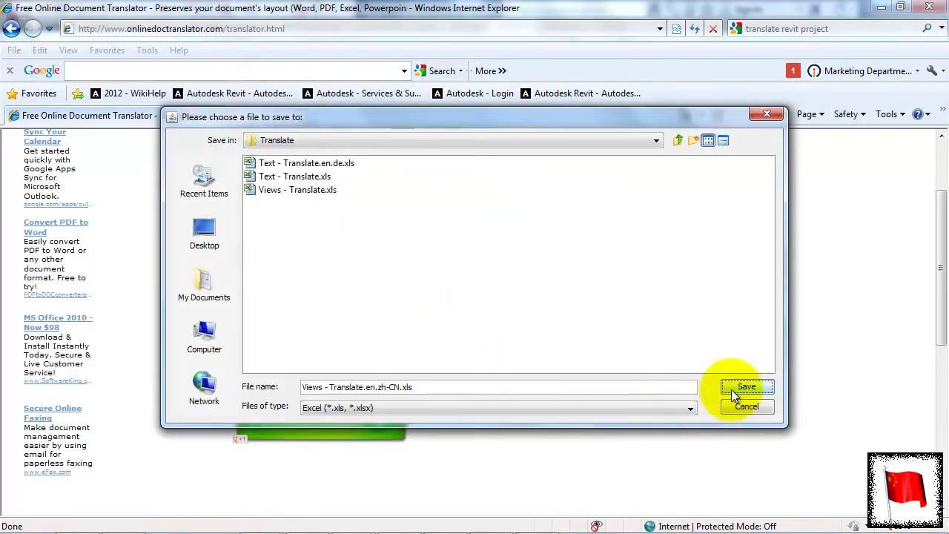
{"action": "left_click", "coordinate": [746, 387]}
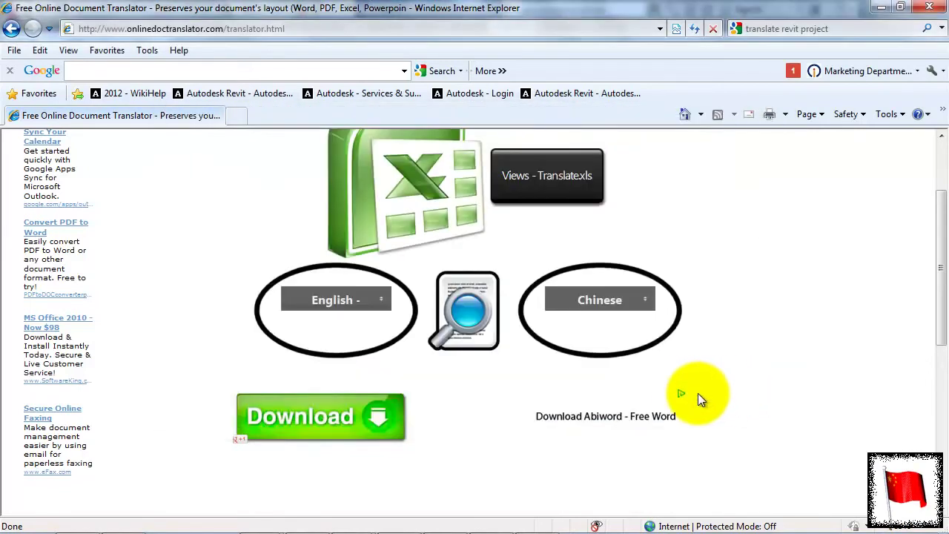
{"action": "key", "text": "alt+Tab"}
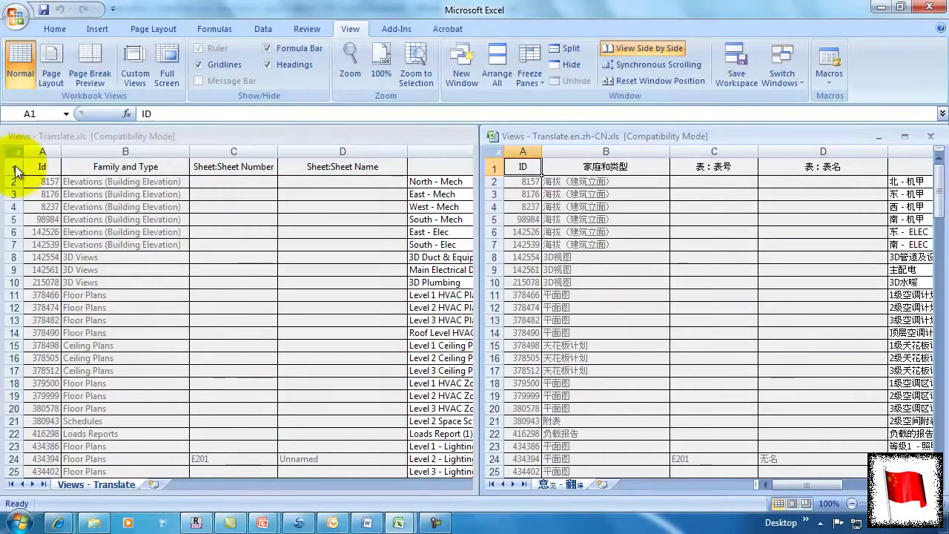
Copy the English header row 1 over the translated workbook's Chinese headers
{"action": "left_click", "coordinate": [15, 170]}
{"action": "left_click", "coordinate": [11, 167]}
{"action": "key", "text": "ctrl+c"}
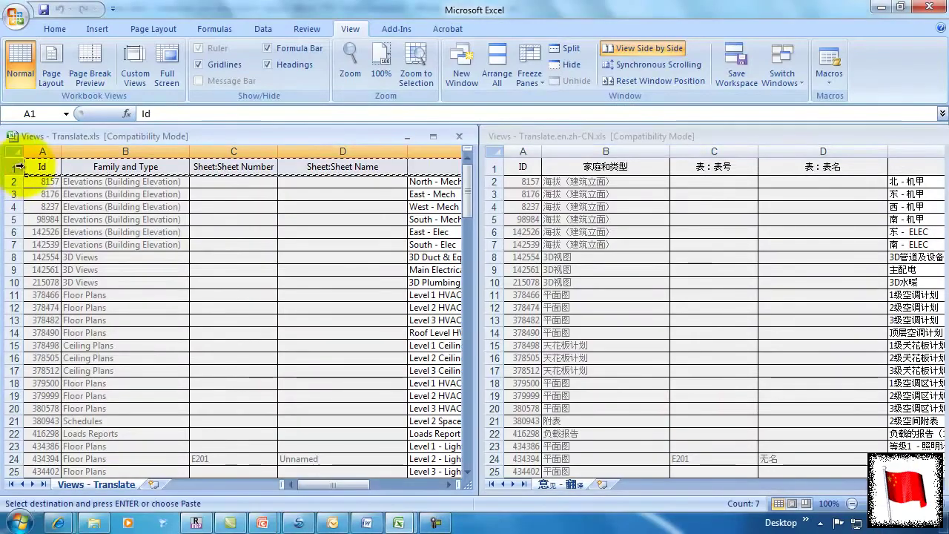
{"action": "left_click", "coordinate": [493, 169]}
{"action": "left_click", "coordinate": [494, 169]}
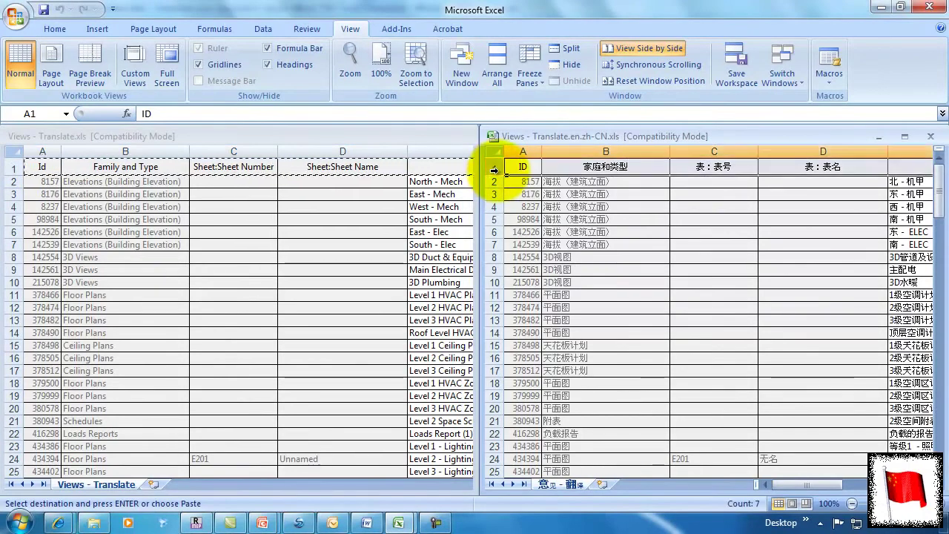
{"action": "key", "text": "ctrl+v"}
Restore English columns B–D in the translated sheet and maximize its window
{"action": "left_click", "coordinate": [178, 153]}
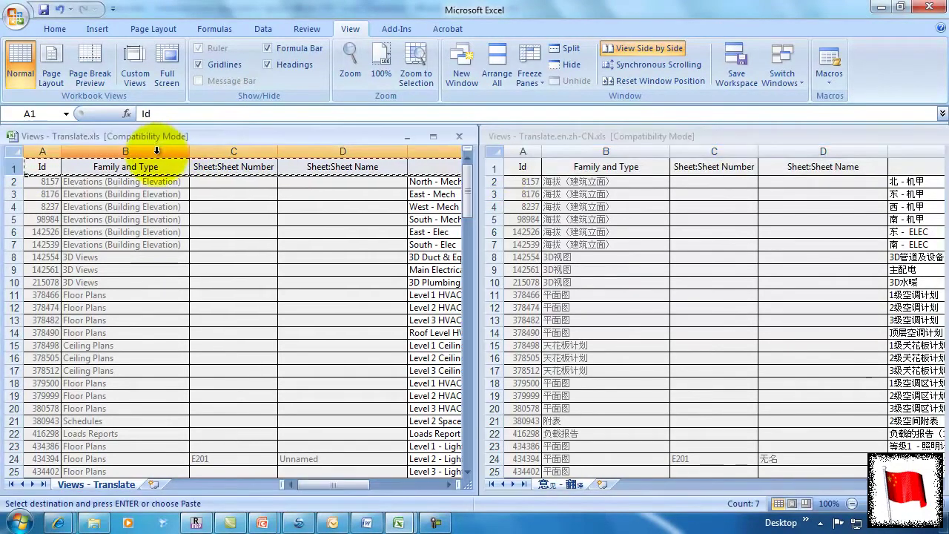
{"action": "left_click_drag", "start_coordinate": [178, 153], "coordinate": [307, 157]}
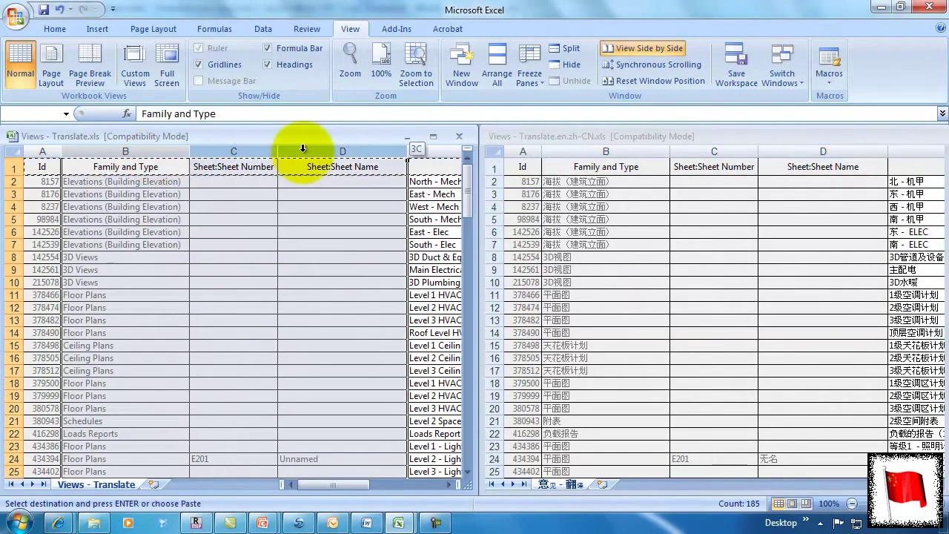
{"action": "left_click", "coordinate": [585, 149]}
{"action": "left_click", "coordinate": [585, 150]}
{"action": "key", "text": "ctrl+v"}
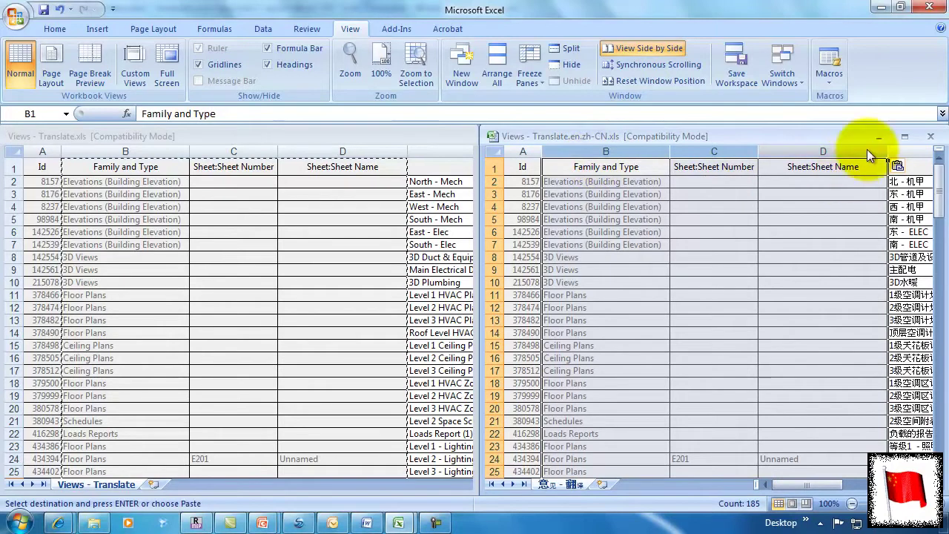
{"action": "left_click", "coordinate": [905, 136]}
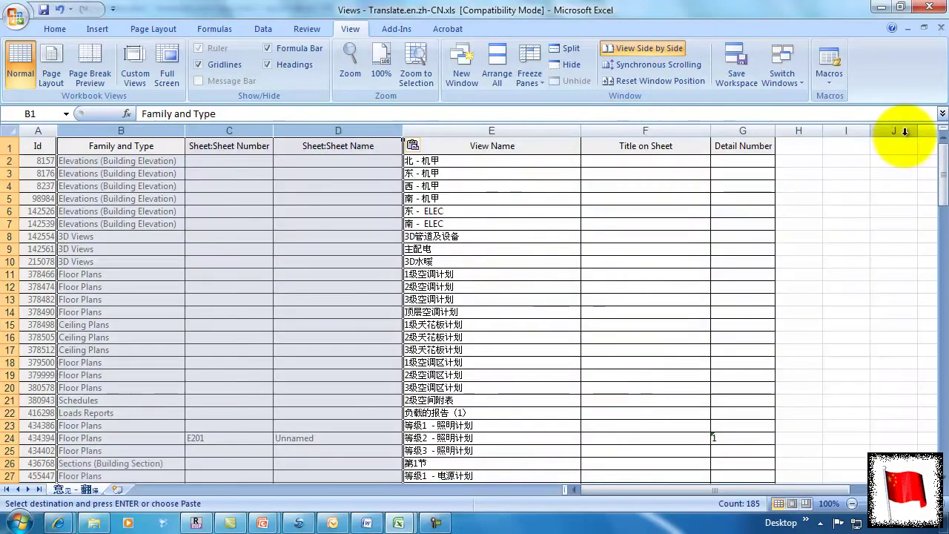
{"action": "left_click", "coordinate": [9, 131]}
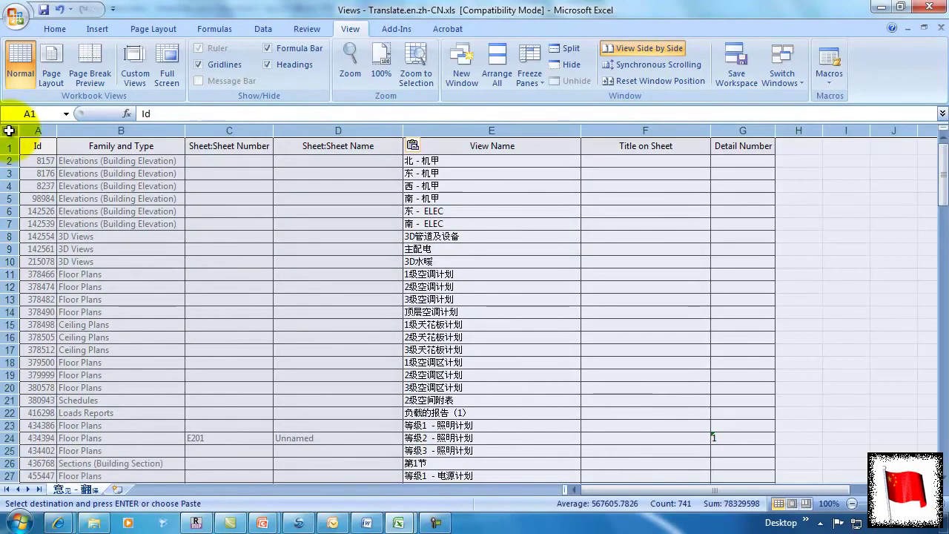
Sort all rows A to Z by the View Name column
{"action": "left_click", "coordinate": [264, 29]}
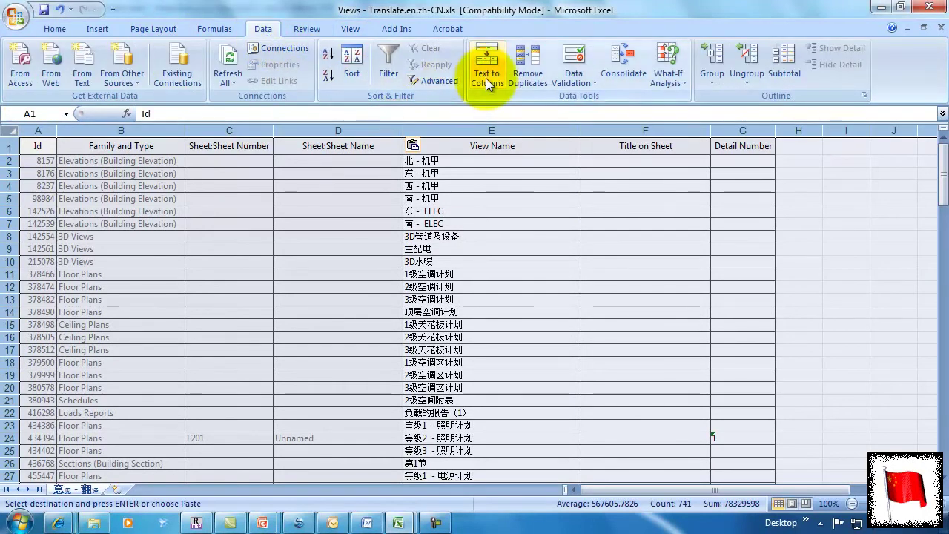
{"action": "left_click", "coordinate": [359, 78]}
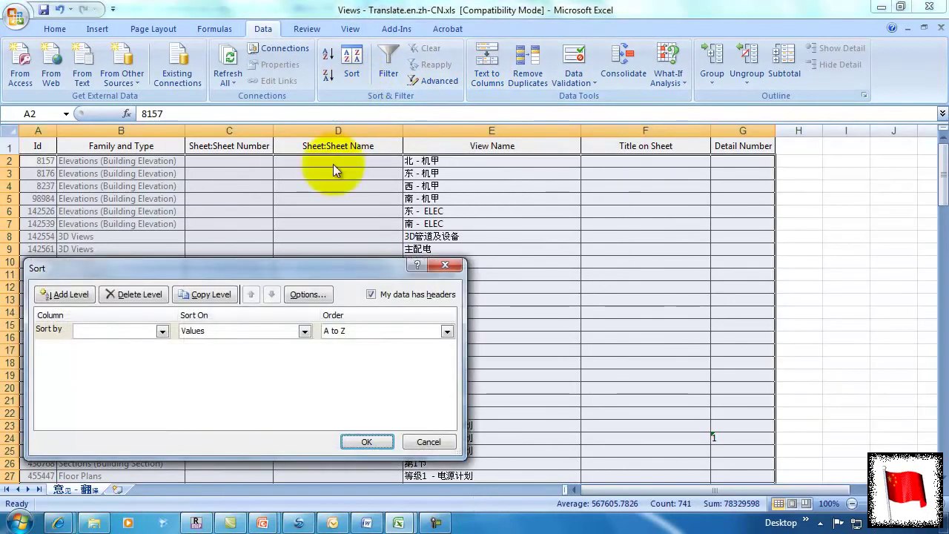
{"action": "left_click", "coordinate": [130, 332]}
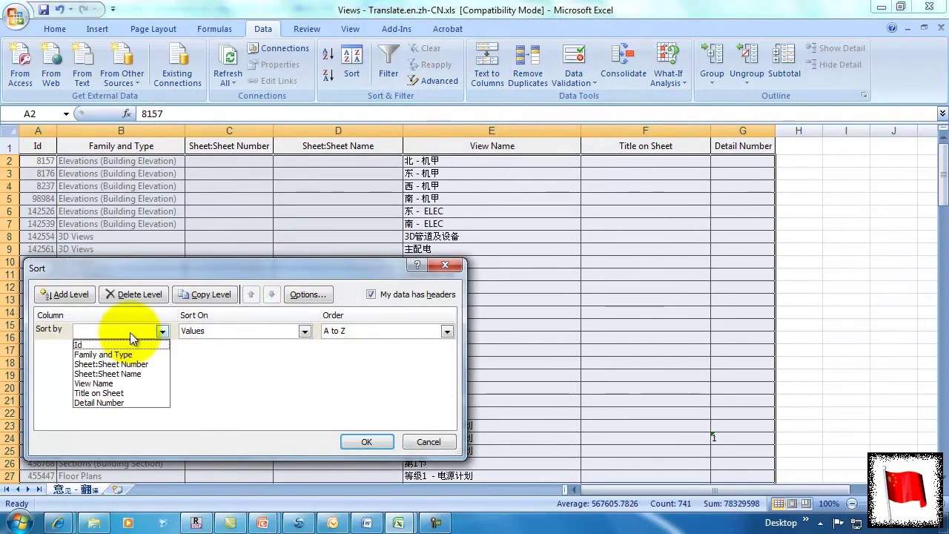
{"action": "left_click", "coordinate": [103, 383]}
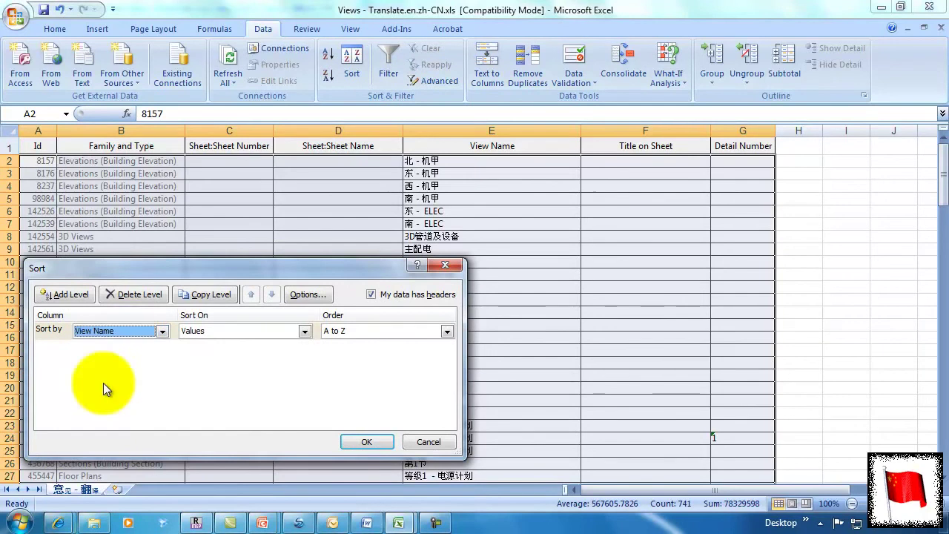
{"action": "left_click", "coordinate": [366, 442]}
{"action": "left_click", "coordinate": [442, 130]}
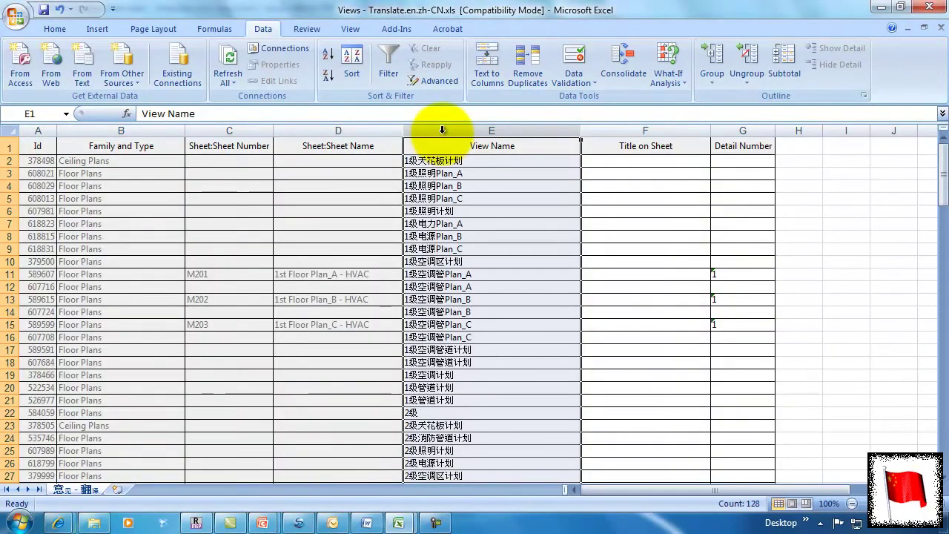
Highlight duplicate View Name values in column E in red
{"action": "left_click", "coordinate": [59, 29]}
{"action": "left_click", "coordinate": [584, 78]}
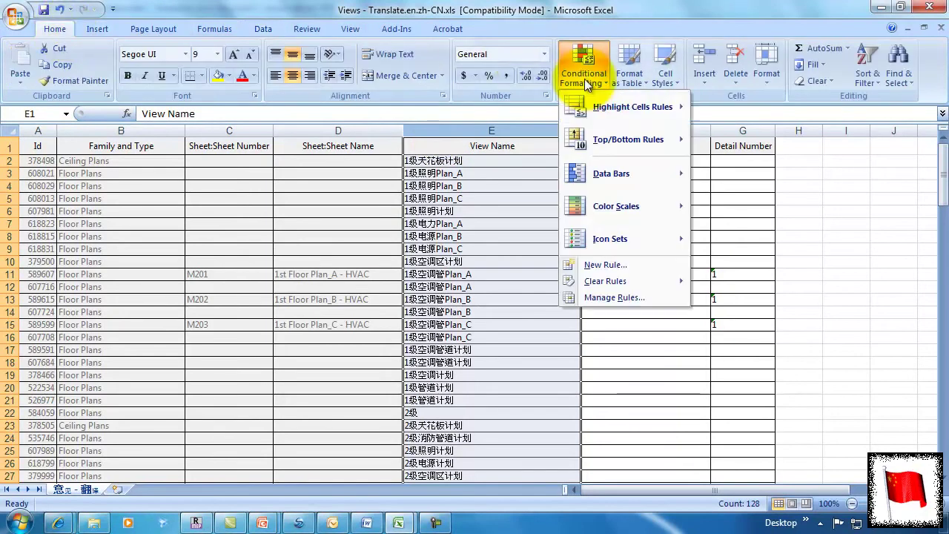
{"action": "mouse_move", "coordinate": [598, 105]}
{"action": "left_click", "coordinate": [725, 304]}
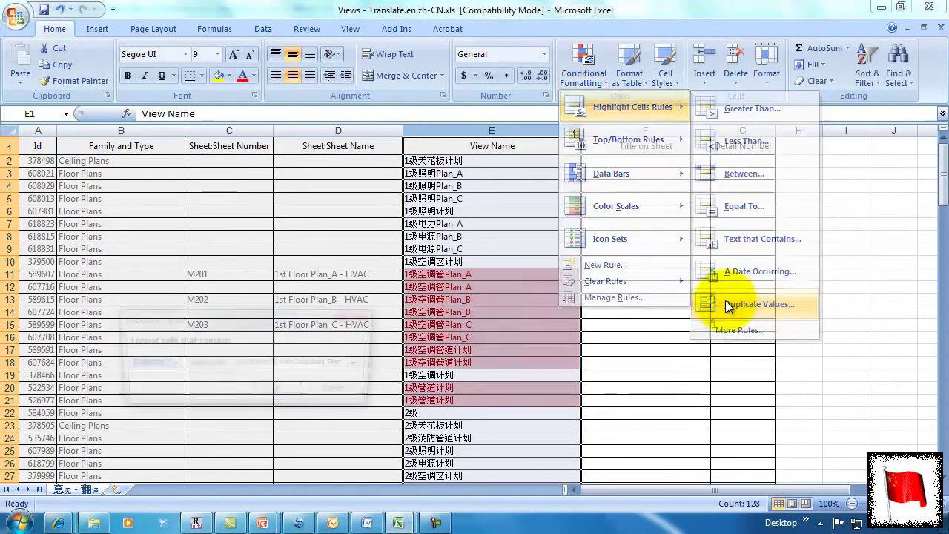
{"action": "left_click", "coordinate": [282, 390]}
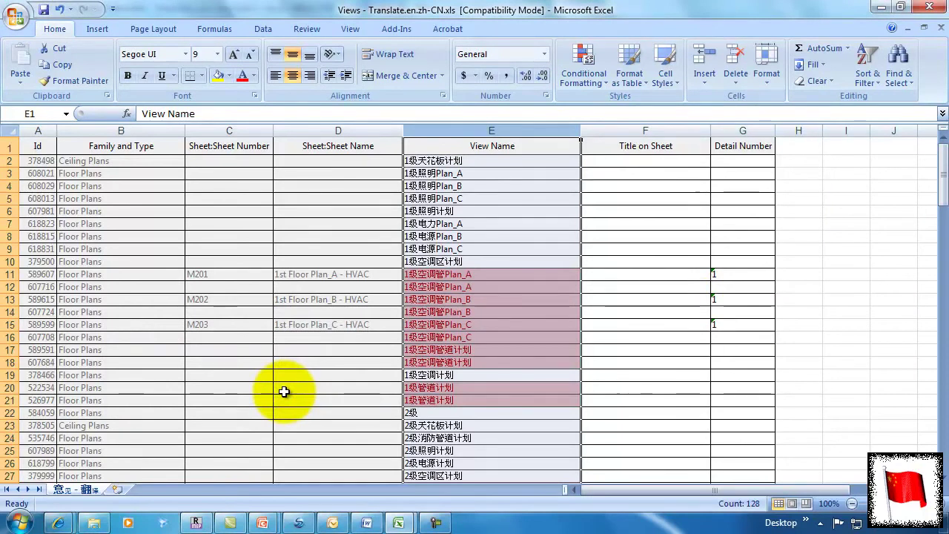
Delete duplicate rows 12, 13 and 14 (IDs 607716, 607724, 607708)
{"action": "left_click", "coordinate": [9, 287]}
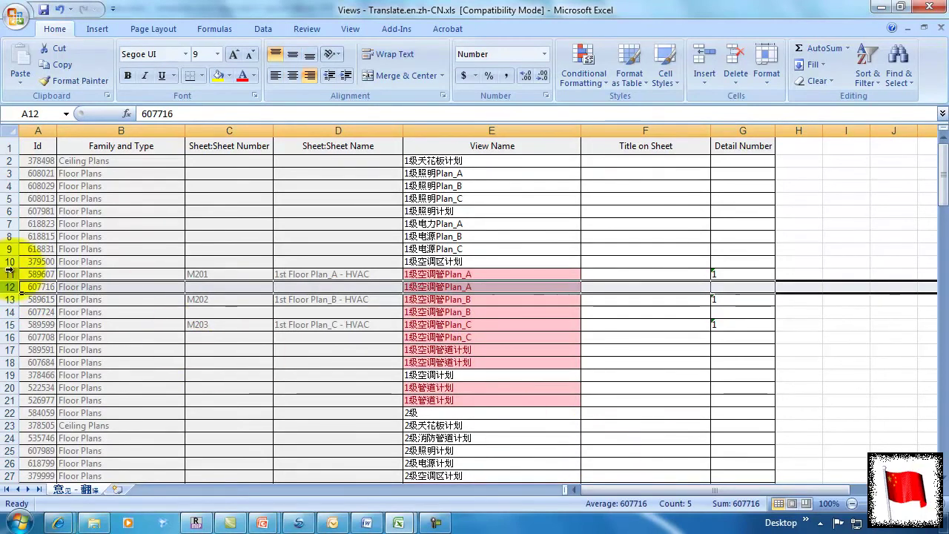
{"action": "right_click", "coordinate": [11, 288]}
{"action": "left_click", "coordinate": [54, 381]}
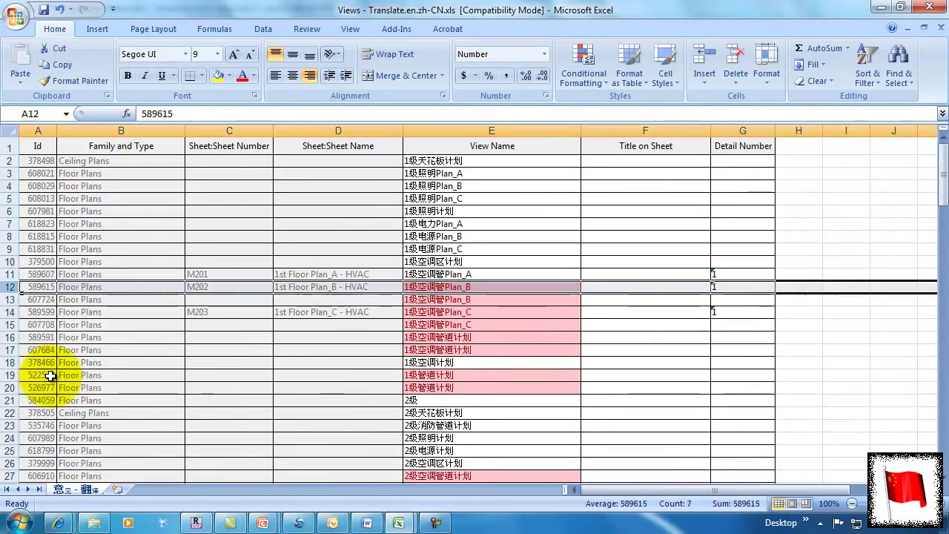
{"action": "left_click", "coordinate": [6, 299]}
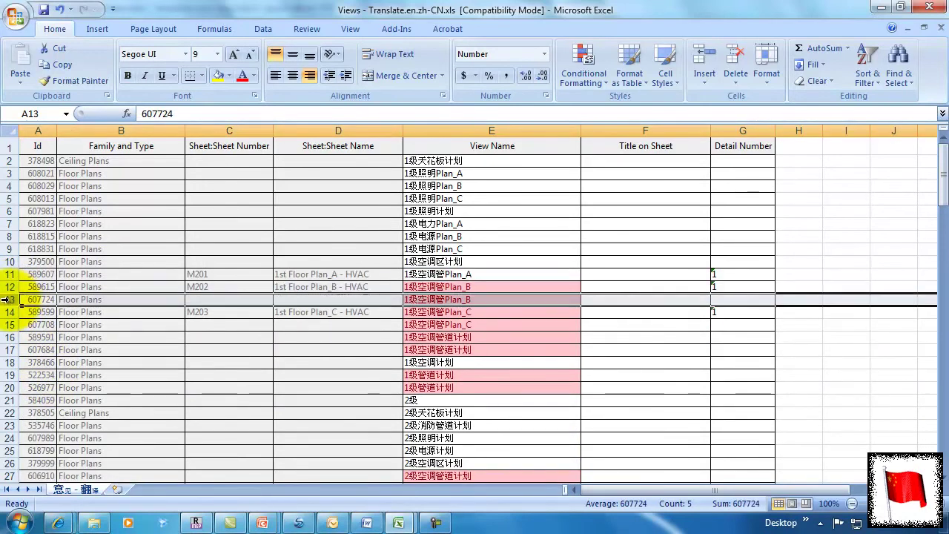
{"action": "right_click", "coordinate": [5, 300]}
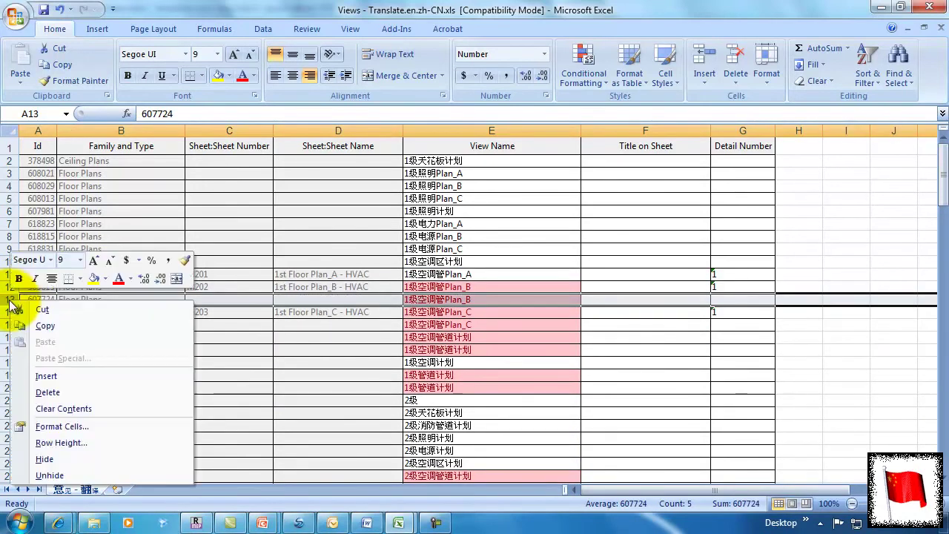
{"action": "left_click", "coordinate": [46, 393]}
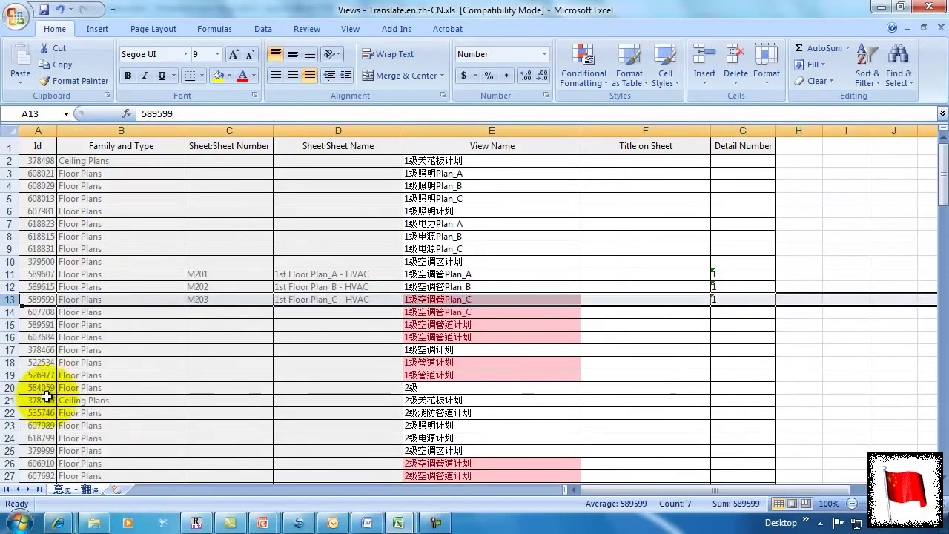
{"action": "left_click", "coordinate": [6, 312]}
{"action": "right_click", "coordinate": [6, 313]}
{"action": "left_click", "coordinate": [46, 405]}
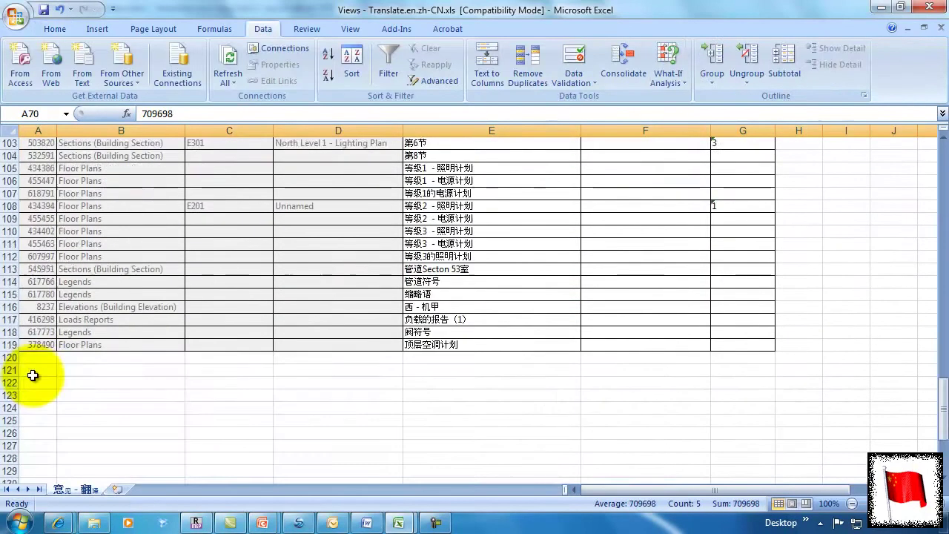
Re-sort the whole sheet by Family and Type
{"action": "scroll", "coordinate": [31, 375], "scroll_direction": "down", "scroll_amount": 1}
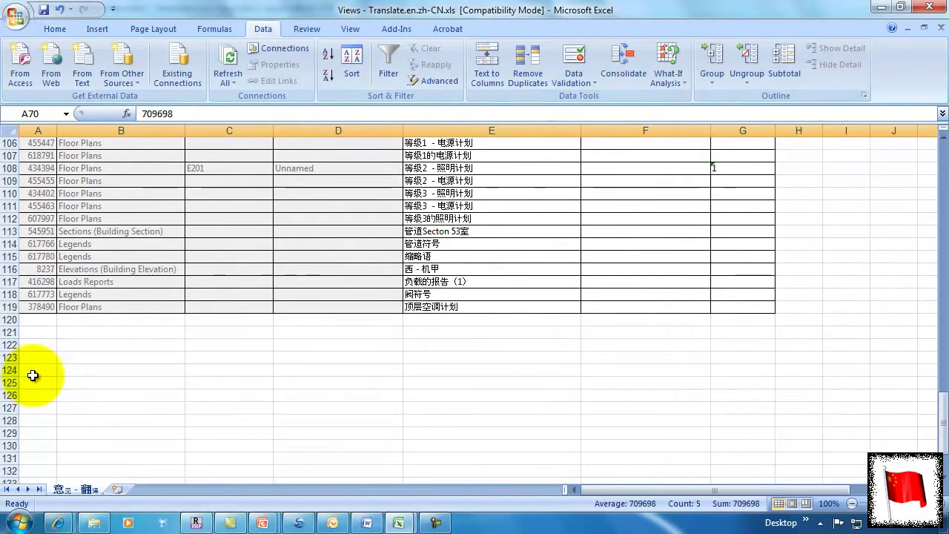
{"action": "left_click", "coordinate": [32, 144]}
{"action": "key", "text": "ctrl+a"}
{"action": "left_click", "coordinate": [352, 64]}
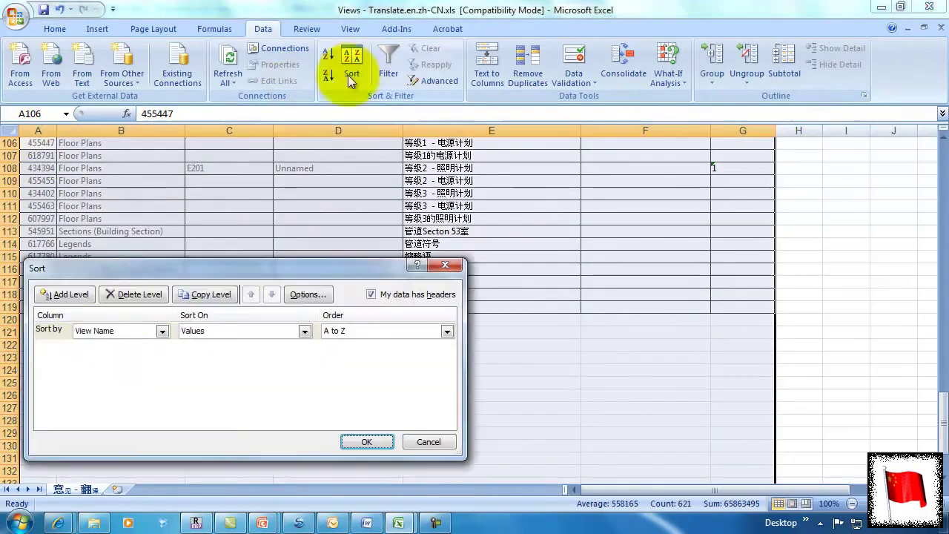
{"action": "left_click", "coordinate": [117, 330]}
{"action": "left_click", "coordinate": [107, 354]}
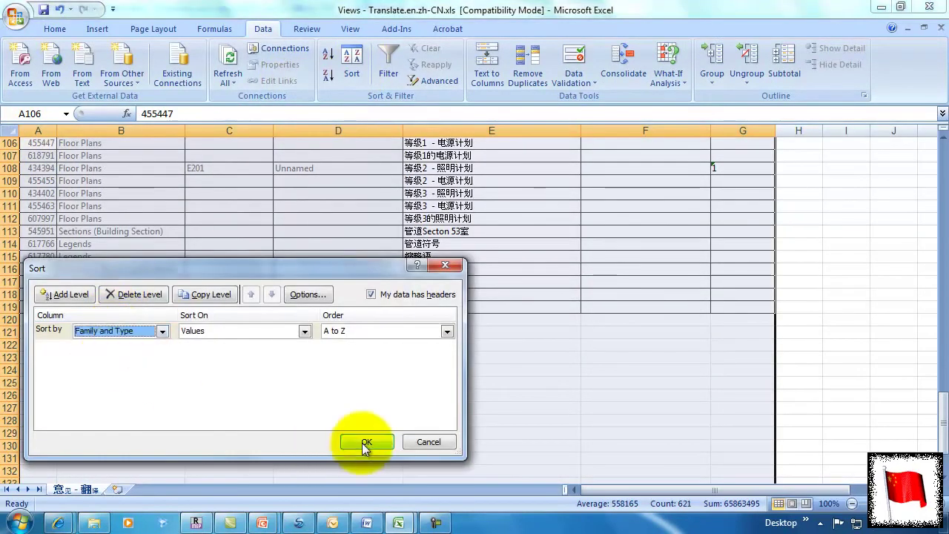
{"action": "left_click", "coordinate": [366, 442]}
{"action": "left_click_drag", "start_coordinate": [942, 430], "coordinate": [918, 299]}
Delete the Panel Schedules rows 76–100 and close the workbook
{"action": "left_click", "coordinate": [10, 383]}
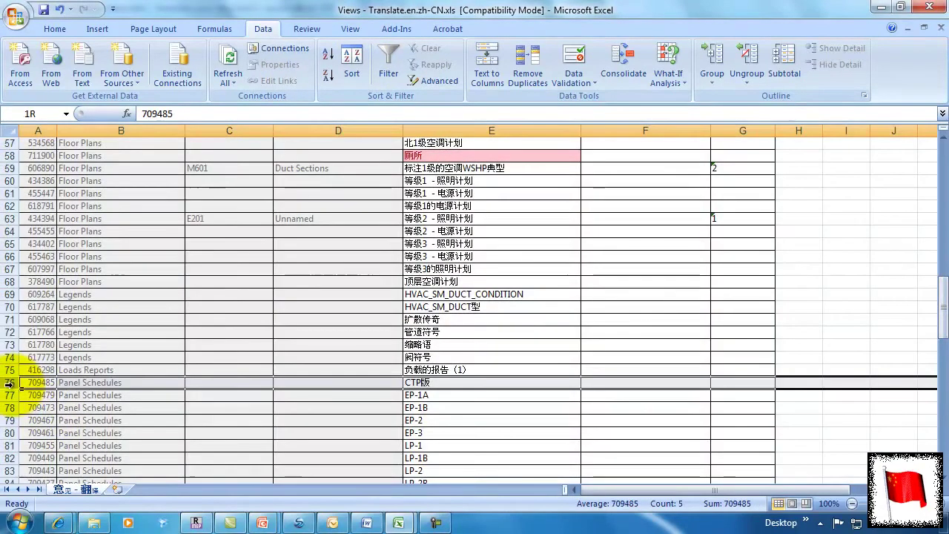
{"action": "left_click_drag", "start_coordinate": [9, 383], "coordinate": [9, 357]}
{"action": "right_click", "coordinate": [9, 357]}
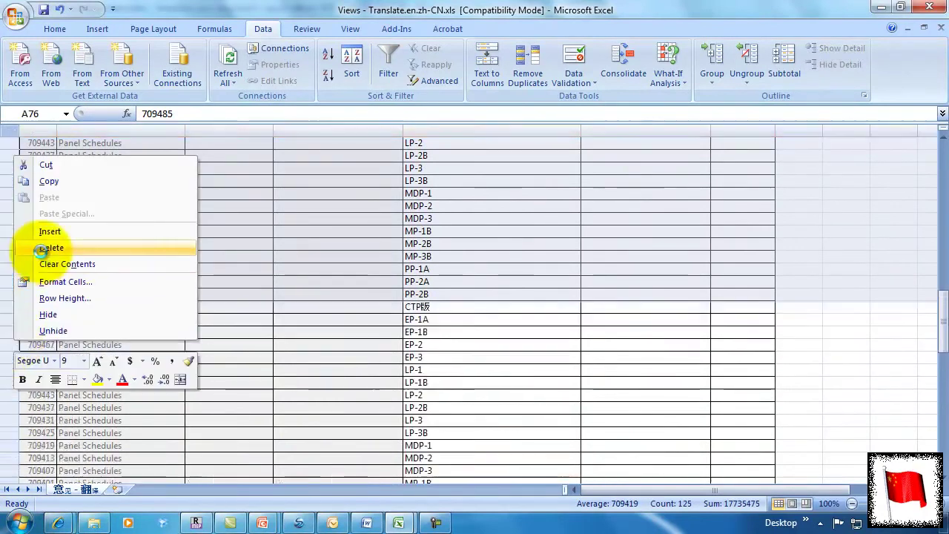
{"action": "left_click", "coordinate": [29, 247]}
{"action": "left_click", "coordinate": [933, 7]}
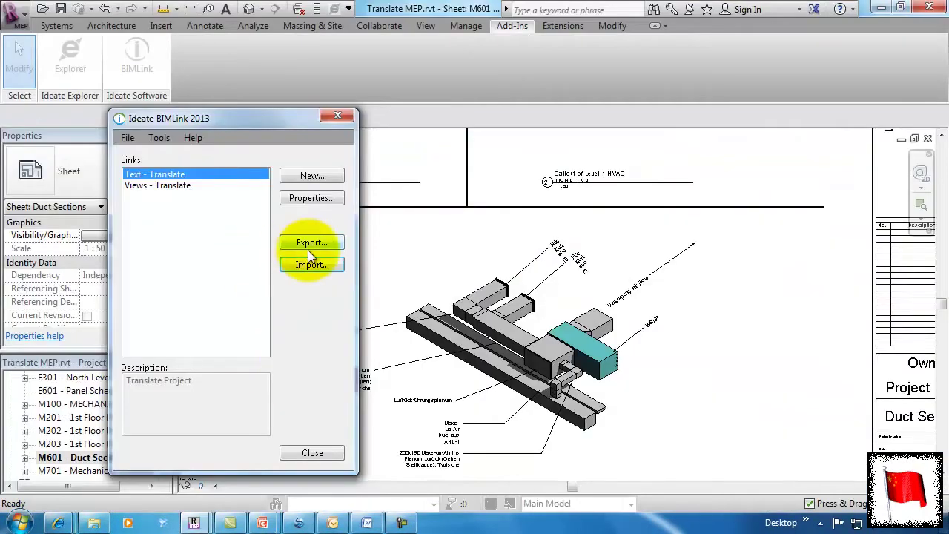
Import Views - Translate.en.zh-CN.xls, allowing view renames, then close BIMLink
{"action": "left_click", "coordinate": [308, 250]}
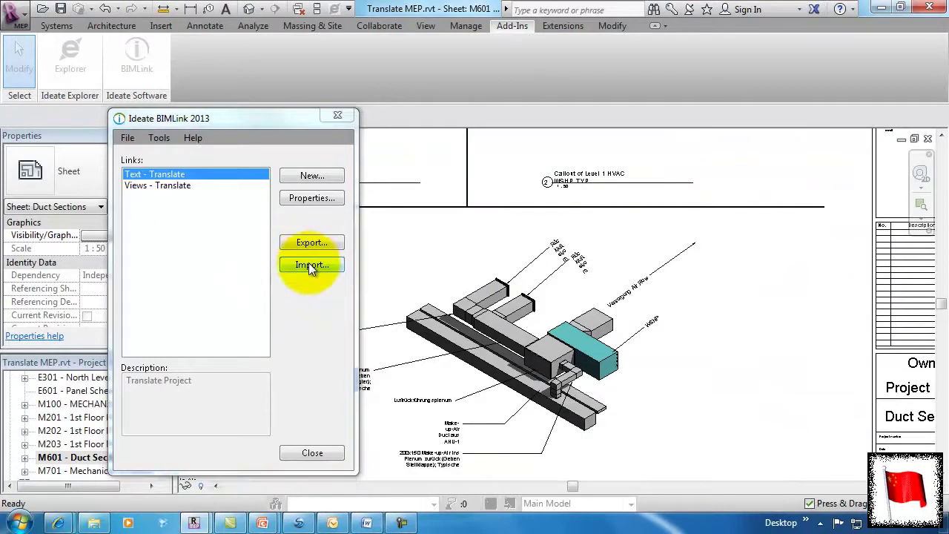
{"action": "left_click", "coordinate": [204, 254]}
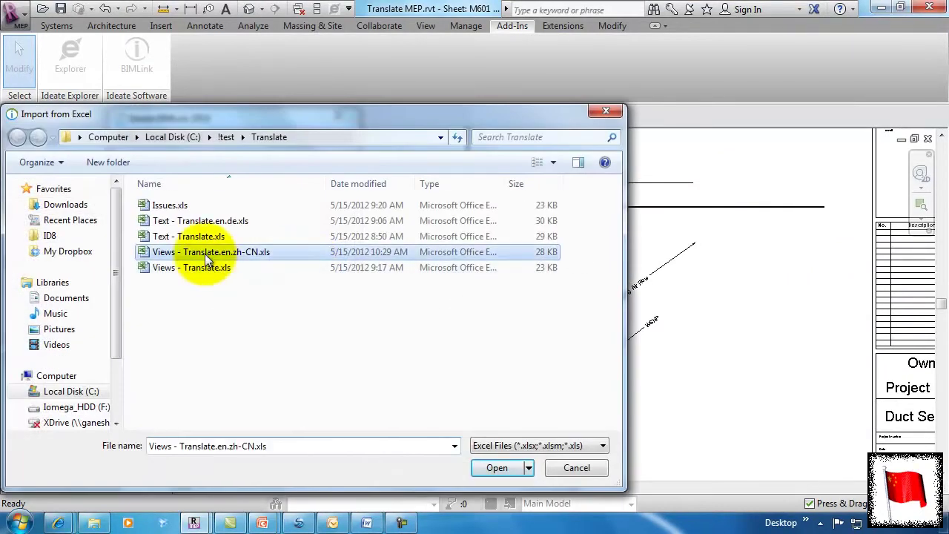
{"action": "left_click", "coordinate": [500, 469]}
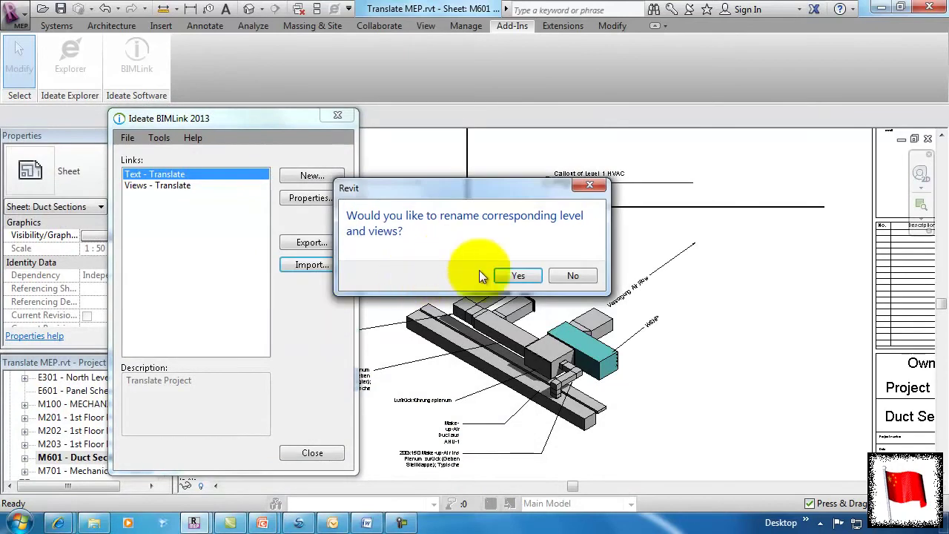
{"action": "left_click", "coordinate": [517, 276]}
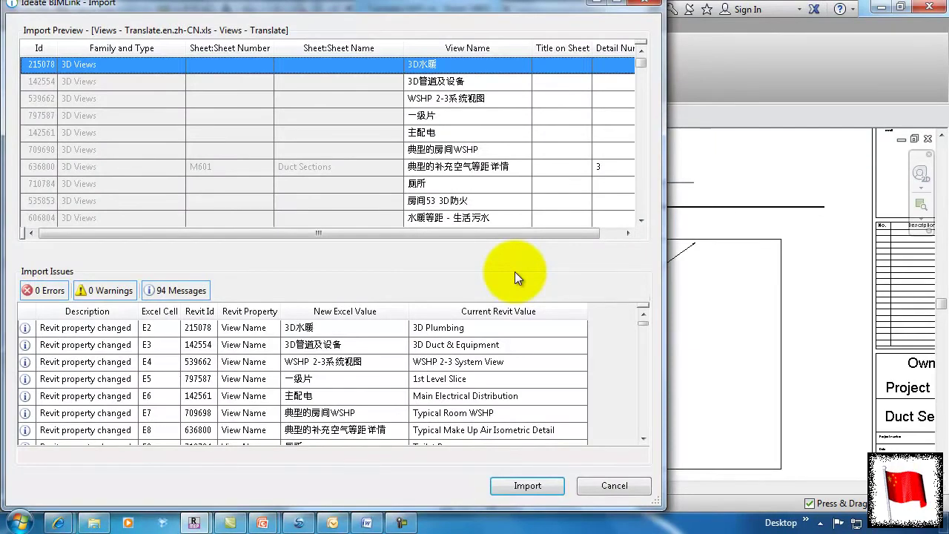
{"action": "left_click", "coordinate": [516, 482]}
{"action": "left_click", "coordinate": [313, 451]}
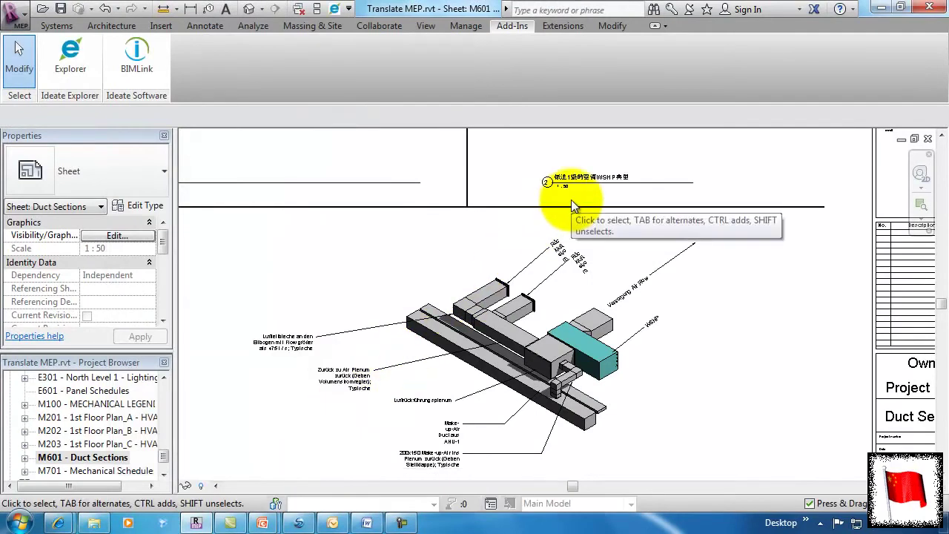
Zoom in on the sheet to inspect the translated view titles
{"action": "scroll", "coordinate": [571, 200], "scroll_direction": "up", "scroll_amount": 4}
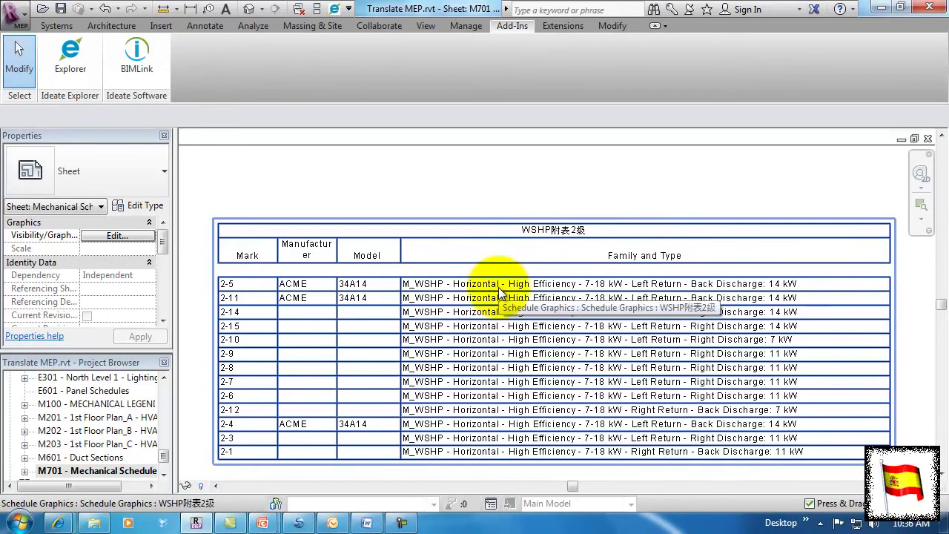
Create a new BIMLink link for the Mechanical Equipment Types category
{"action": "left_click", "coordinate": [145, 51]}
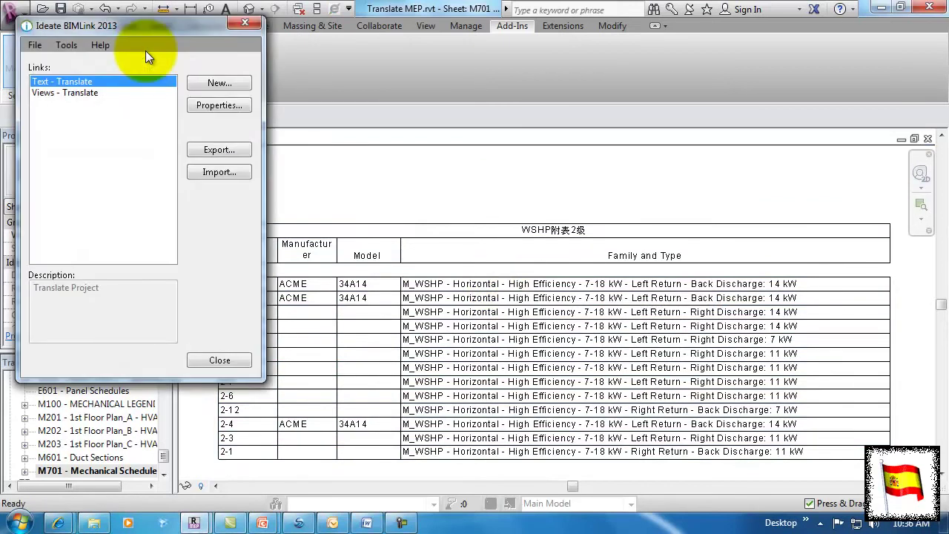
{"action": "left_click", "coordinate": [204, 83]}
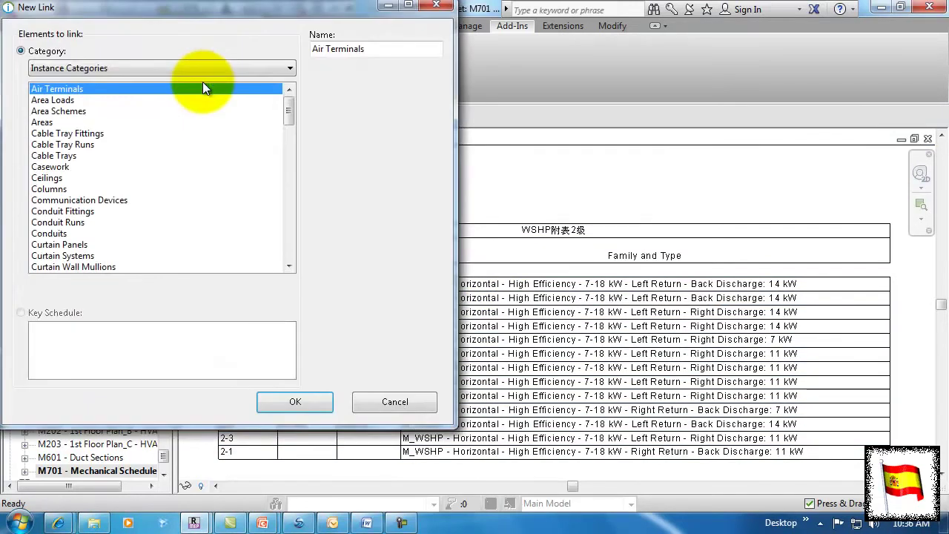
{"action": "left_click", "coordinate": [244, 68]}
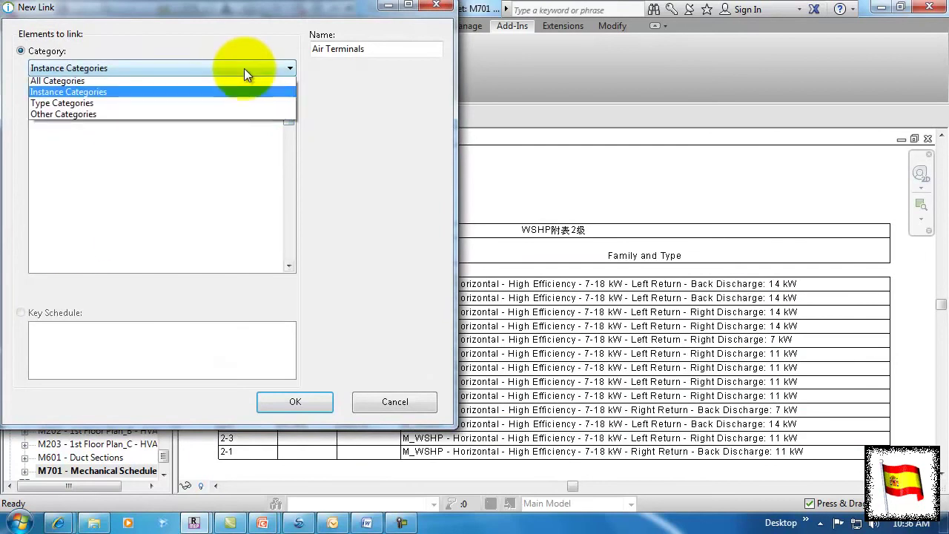
{"action": "left_click", "coordinate": [221, 101]}
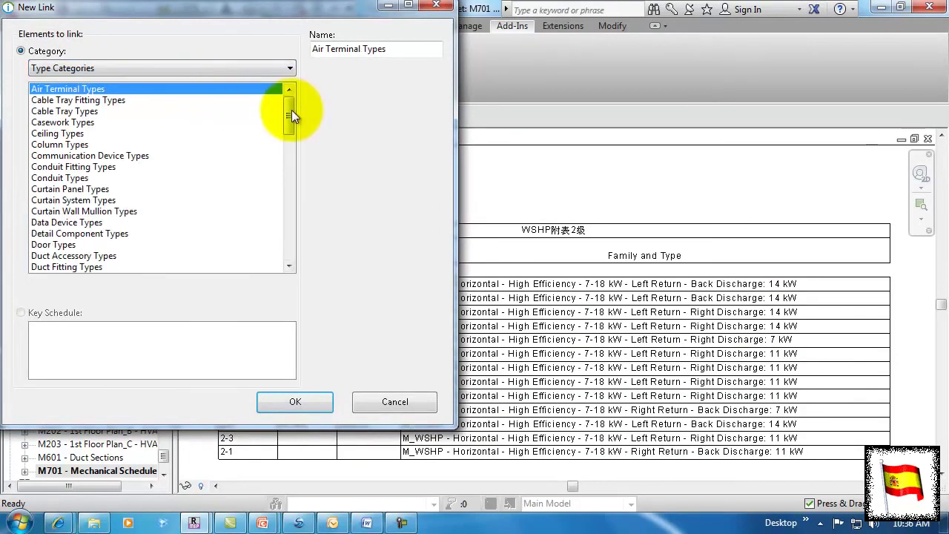
{"action": "left_click_drag", "start_coordinate": [292, 110], "coordinate": [293, 176]}
{"action": "left_click", "coordinate": [144, 178]}
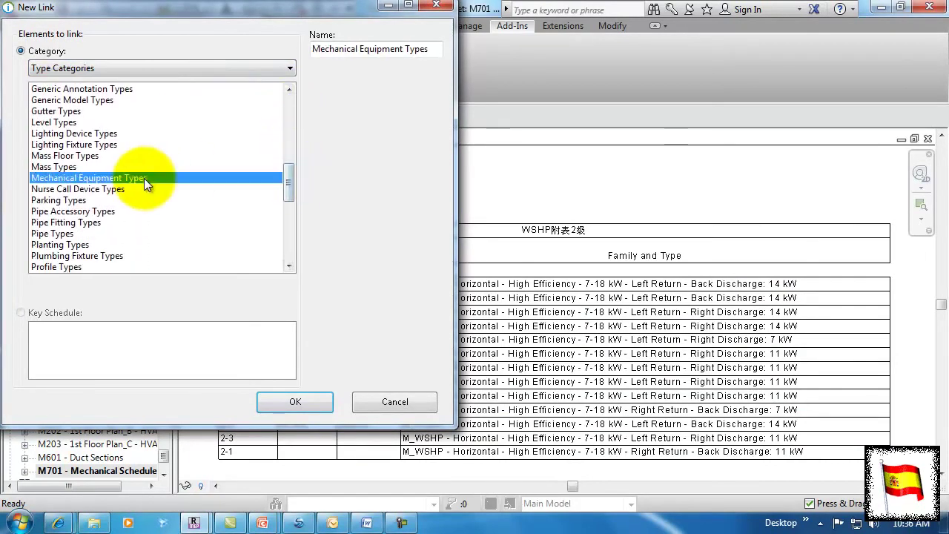
{"action": "left_click", "coordinate": [275, 400]}
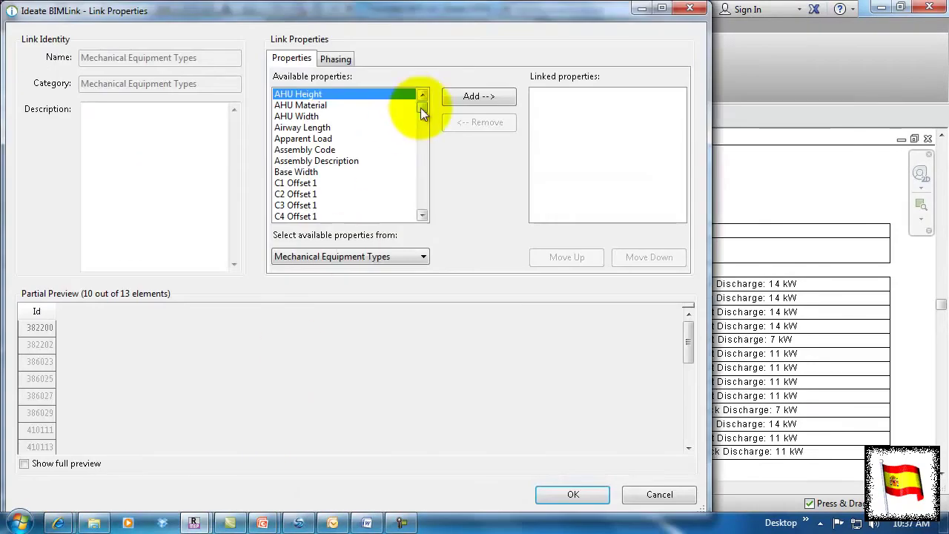
Add Type Name, Manufacturer and Family Name, moving Family Name to the top
{"action": "left_click_drag", "start_coordinate": [421, 108], "coordinate": [424, 142]}
{"action": "left_click", "coordinate": [370, 127]}
{"action": "left_click", "coordinate": [465, 101]}
{"action": "left_click", "coordinate": [341, 149]}
{"action": "left_click", "coordinate": [469, 102]}
{"action": "left_click", "coordinate": [404, 117]}
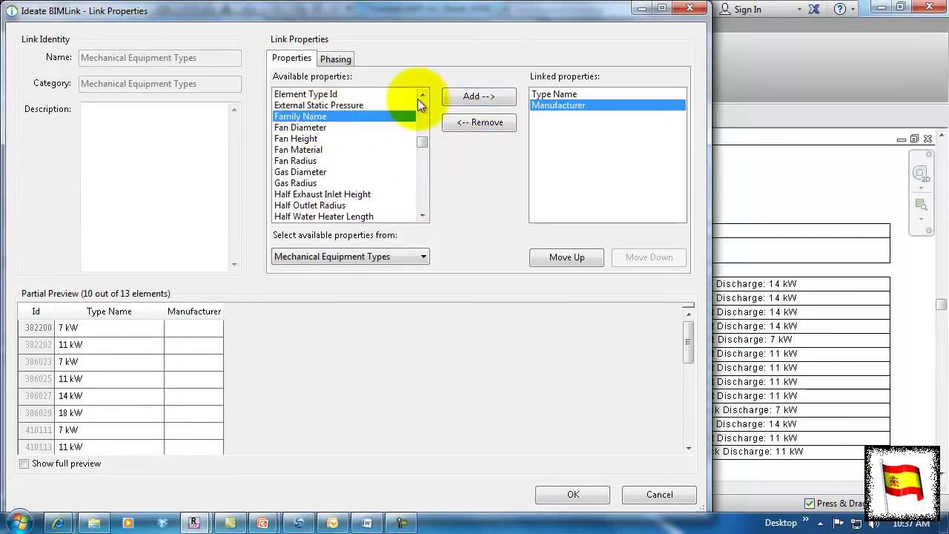
{"action": "left_click", "coordinate": [478, 96]}
{"action": "left_click", "coordinate": [567, 257]}
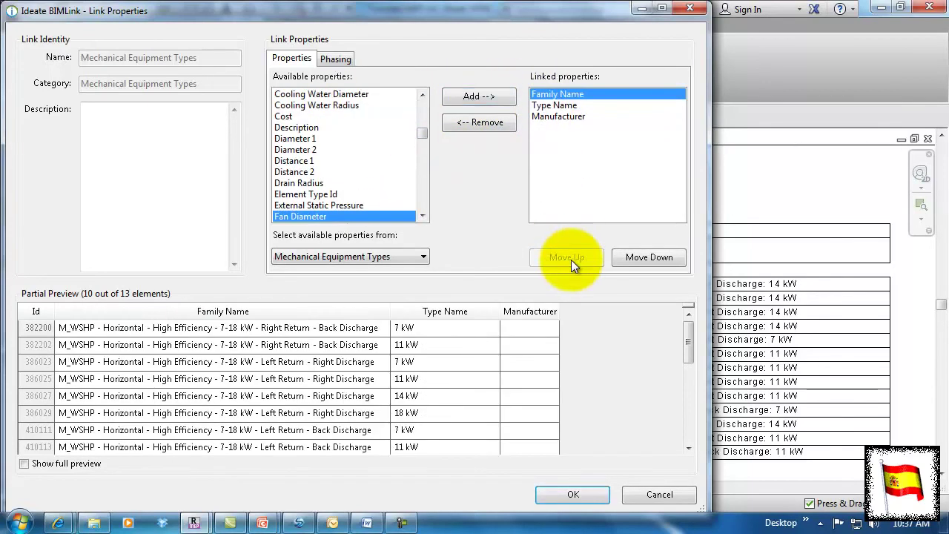
Import Mechanical Equipment Types.en.es.xls into the link and close BIMLink
{"action": "left_click", "coordinate": [573, 494]}
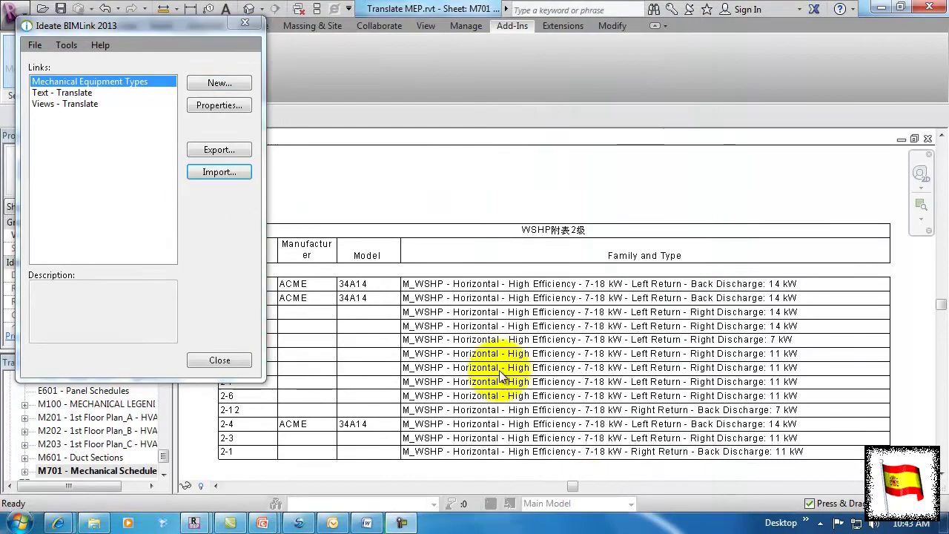
{"action": "left_click", "coordinate": [237, 174]}
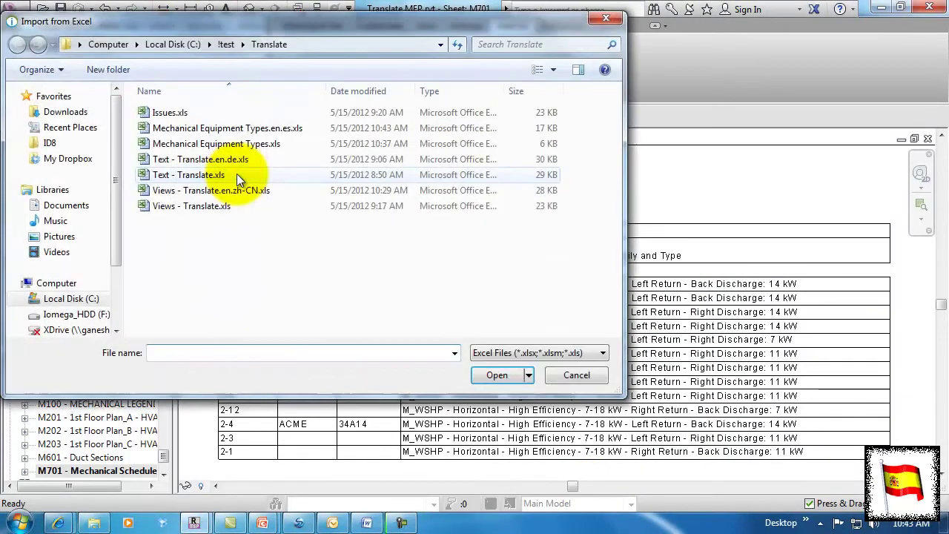
{"action": "left_click", "coordinate": [233, 130]}
{"action": "left_click", "coordinate": [494, 375]}
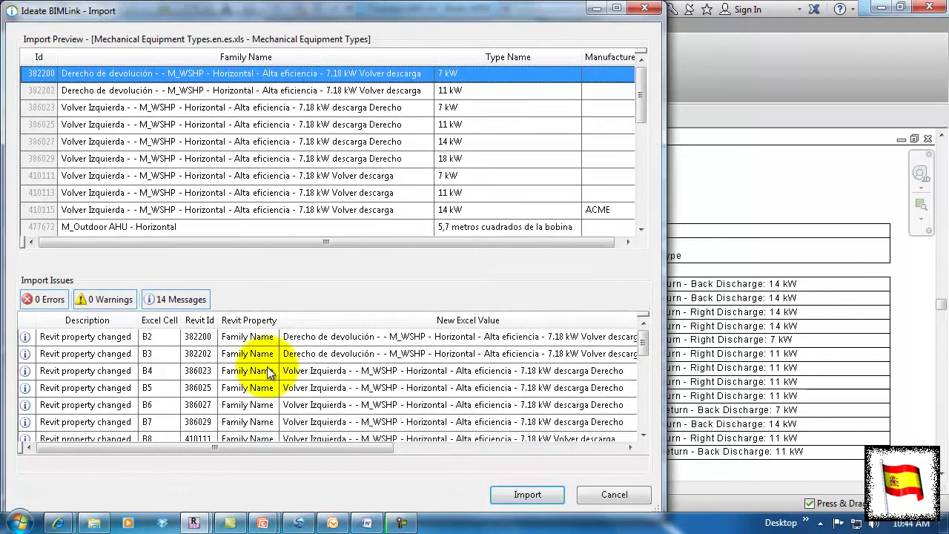
{"action": "left_click", "coordinate": [520, 495]}
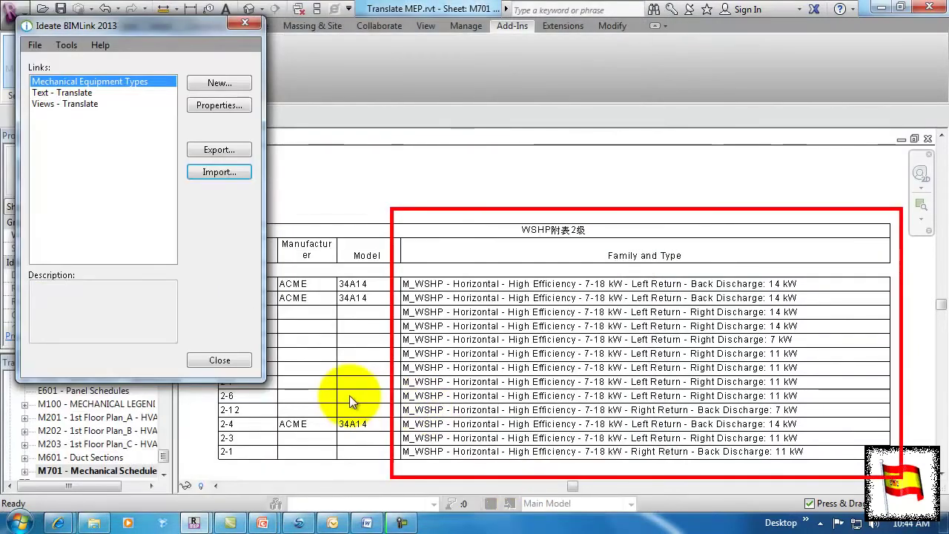
{"action": "left_click", "coordinate": [226, 361]}
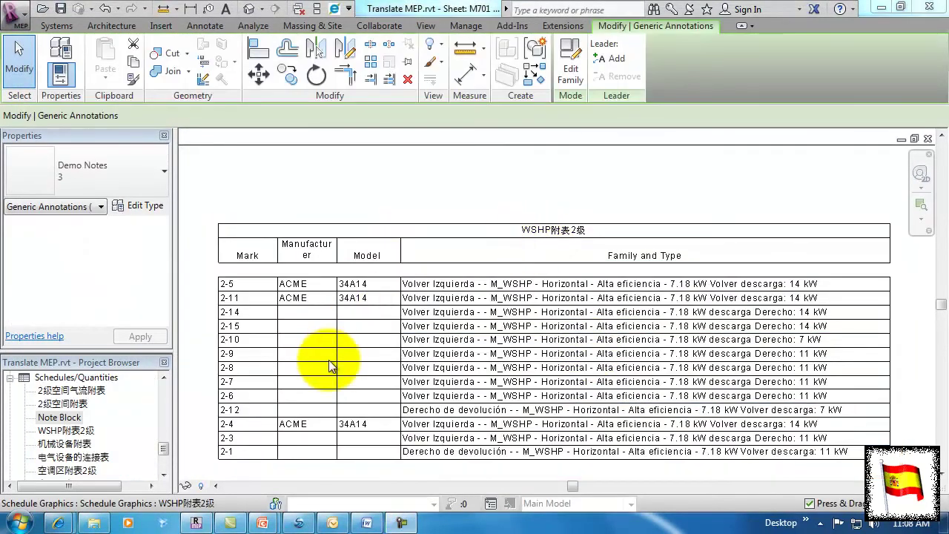
Open the Note Block schedule and bring up the BIMLink link manager beside it
{"action": "double_click", "coordinate": [60, 418]}
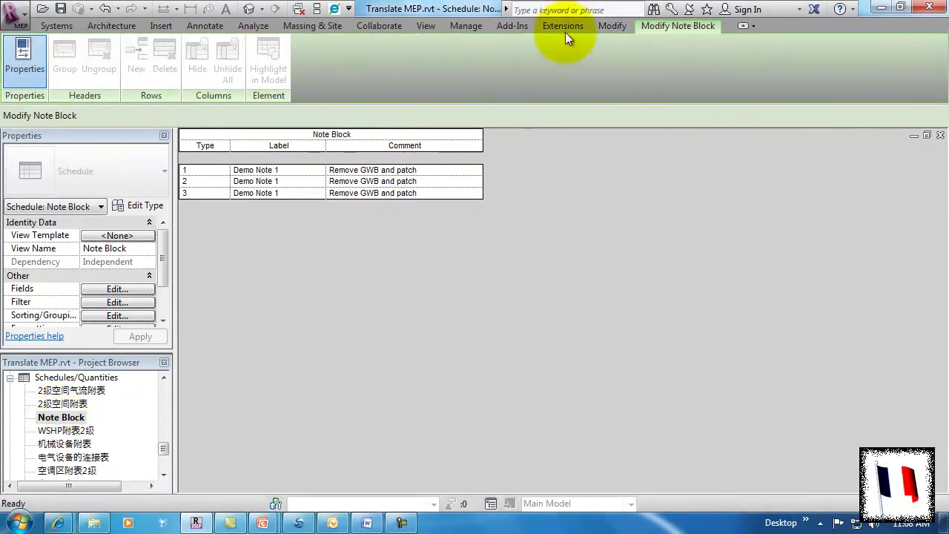
{"action": "left_click", "coordinate": [516, 25]}
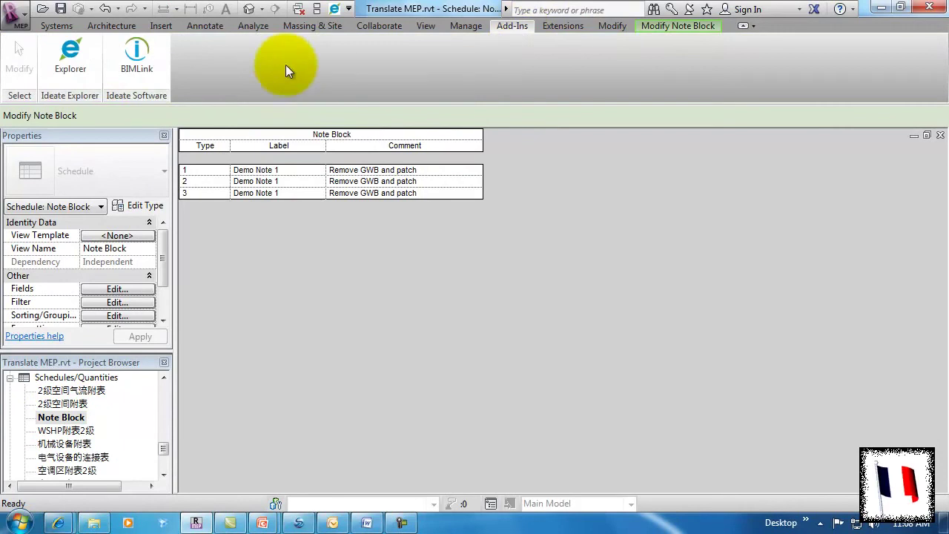
{"action": "left_click", "coordinate": [149, 59]}
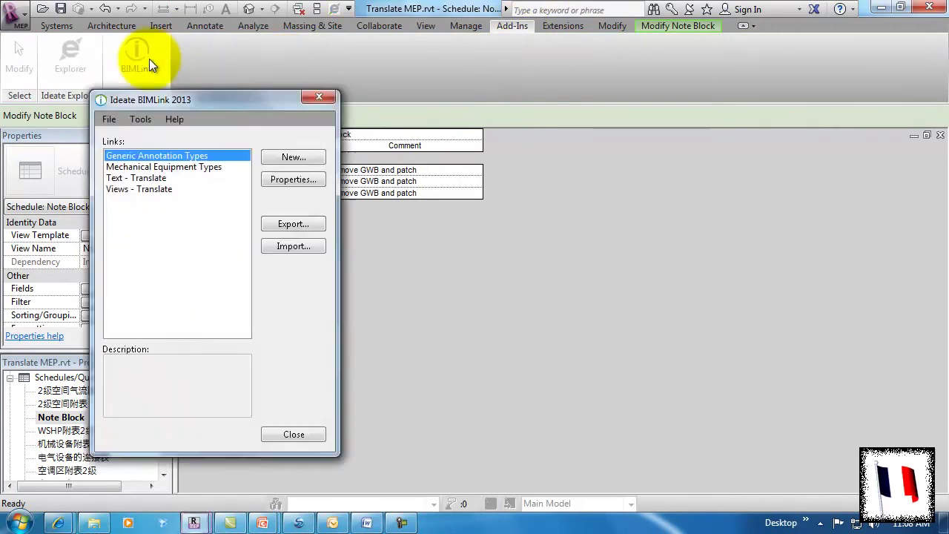
{"action": "left_click_drag", "start_coordinate": [180, 100], "coordinate": [664, 107]}
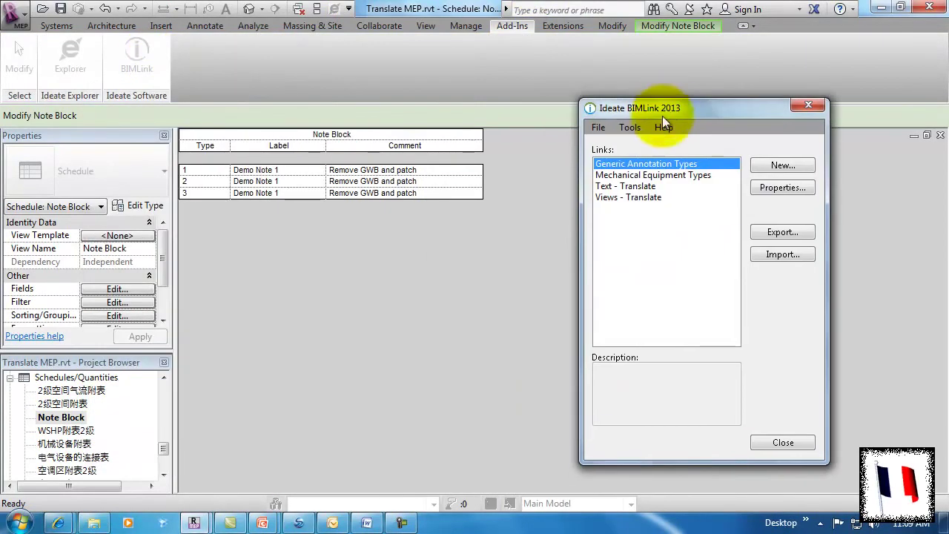
Import Generic Annotation Types.en.fr.xls to apply the French demo-note names and comments
{"action": "left_click", "coordinate": [794, 254]}
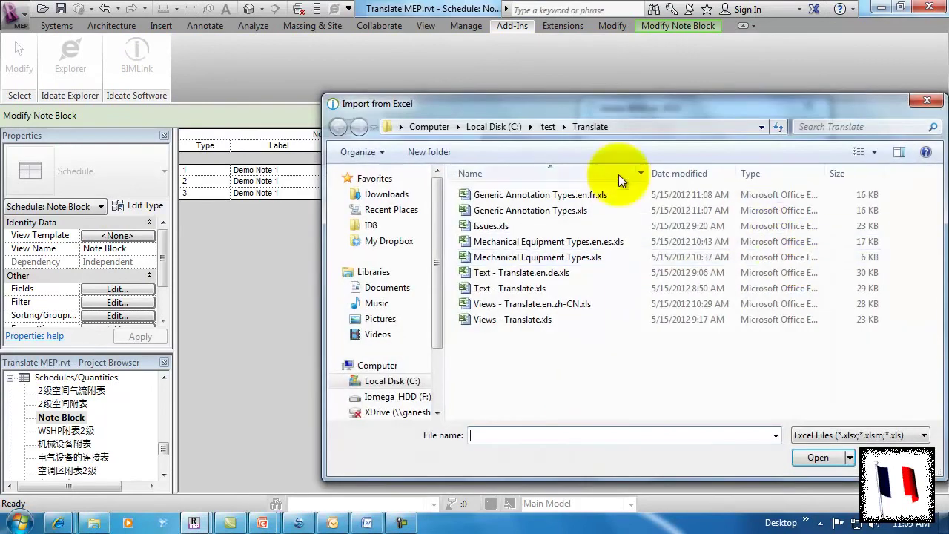
{"action": "left_click", "coordinate": [550, 195]}
{"action": "left_click", "coordinate": [815, 458]}
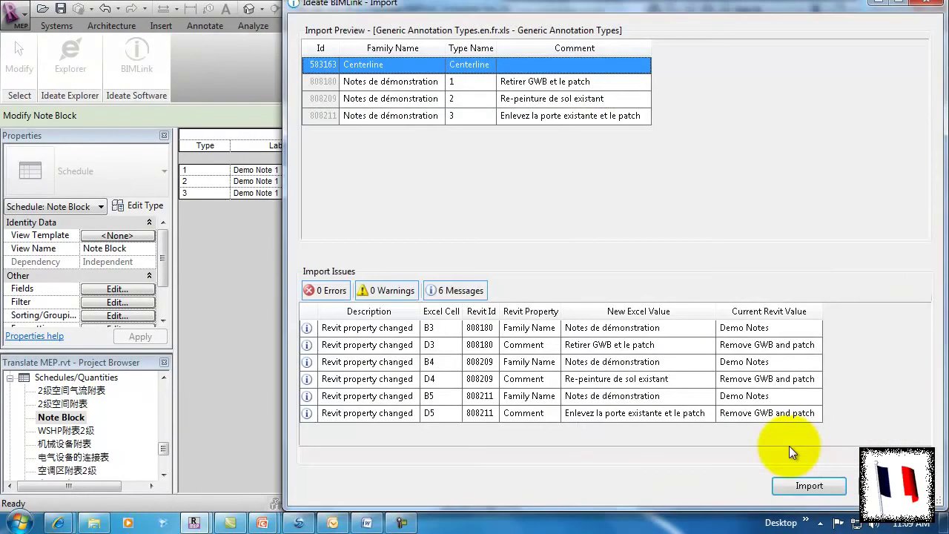
{"action": "left_click", "coordinate": [801, 484]}
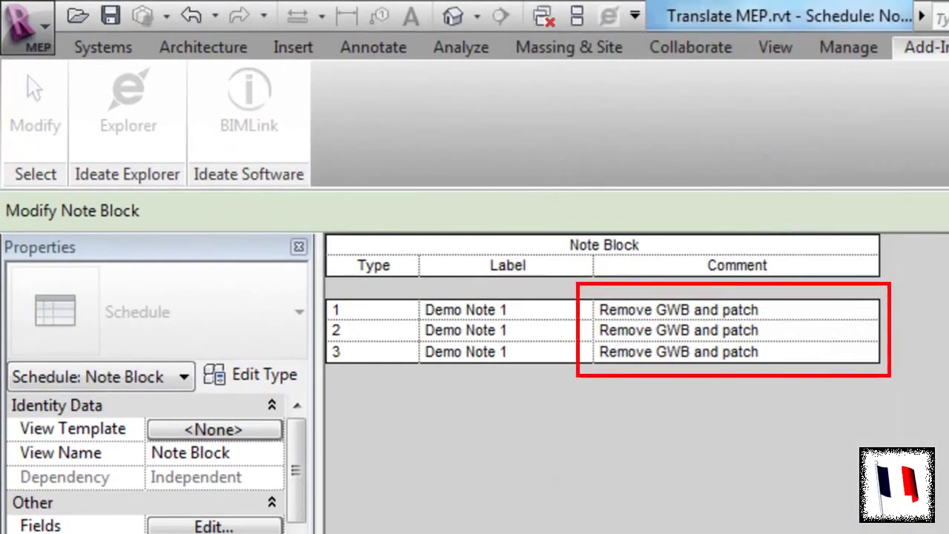